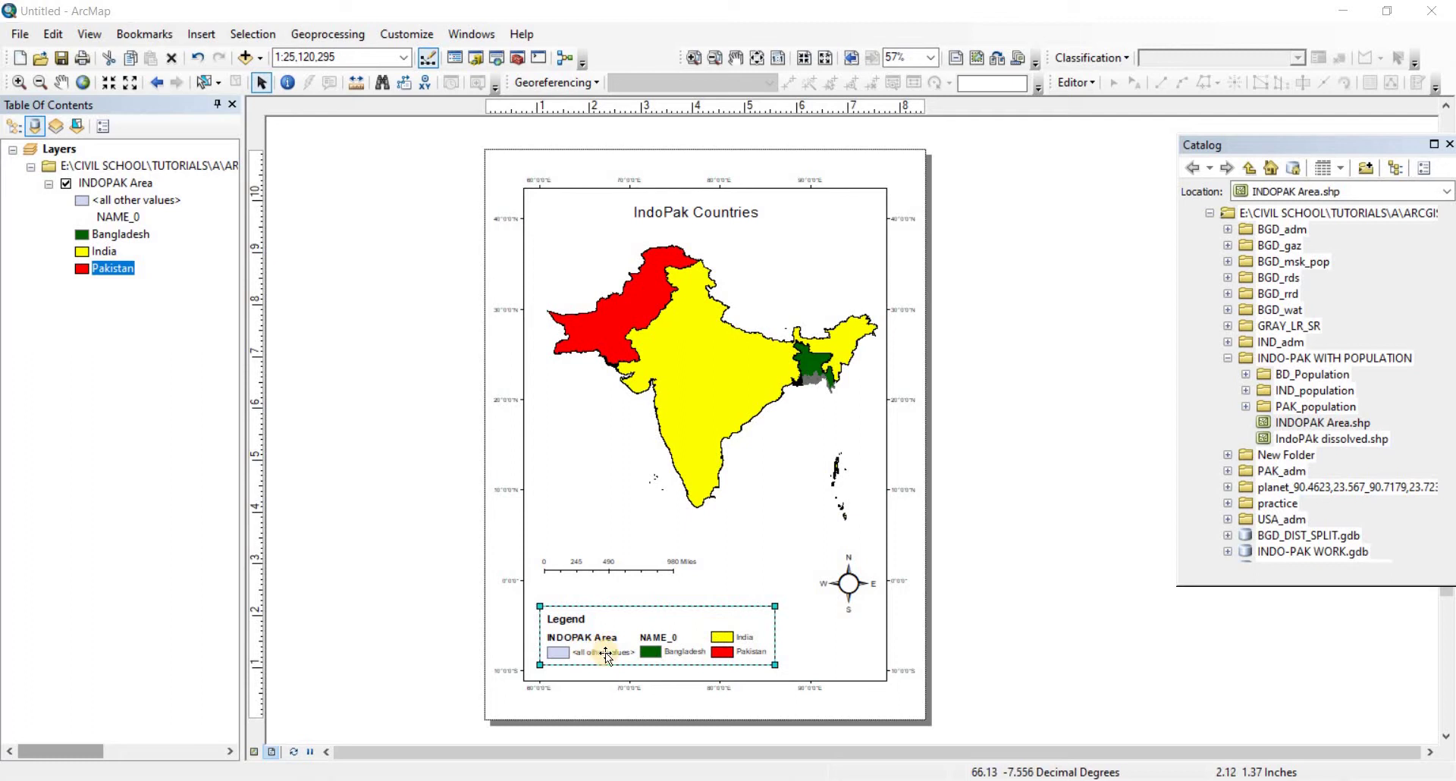
# Zoom the layout from 57% to 127% on the legend and scale bar.
pyautogui.scroll(2, 605, 652)
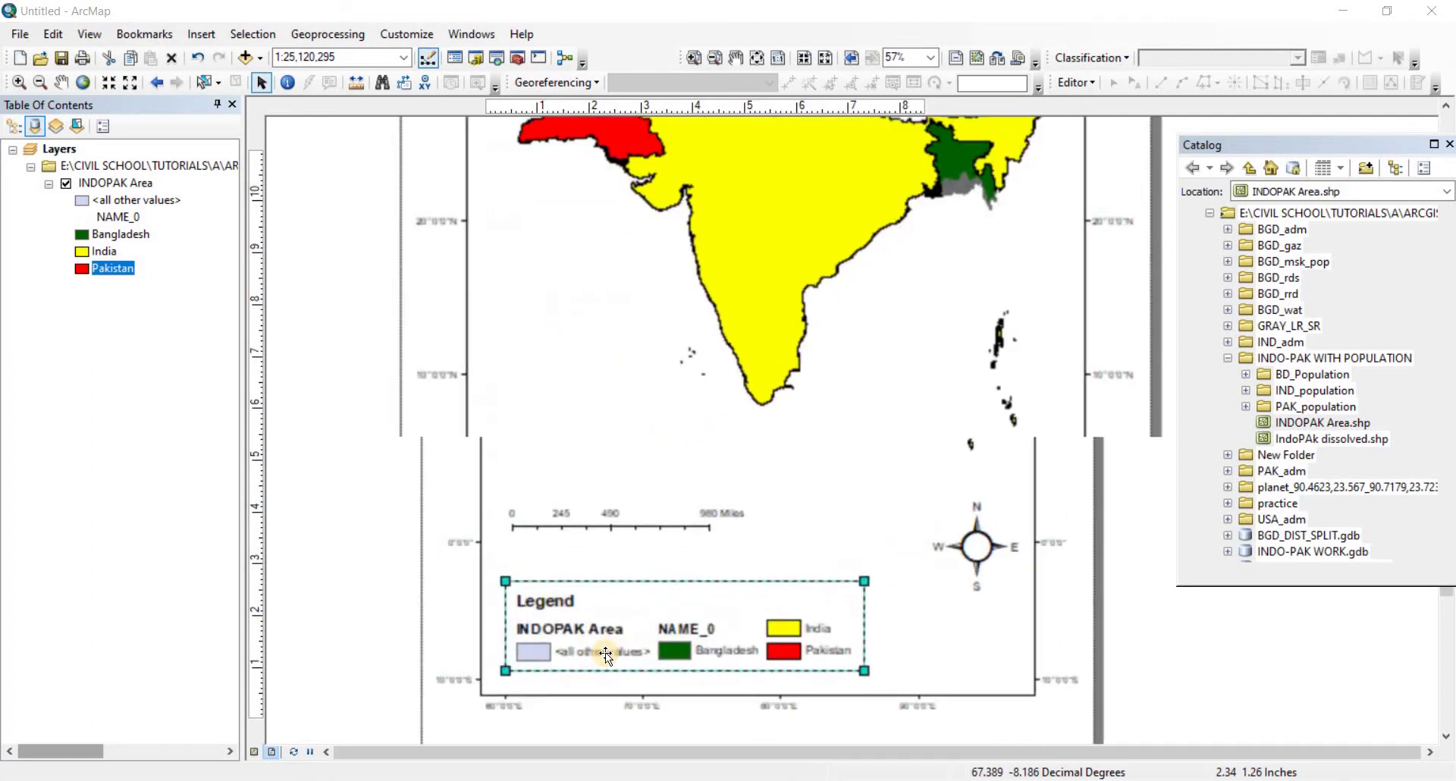
pyautogui.scroll(2, 605, 652)
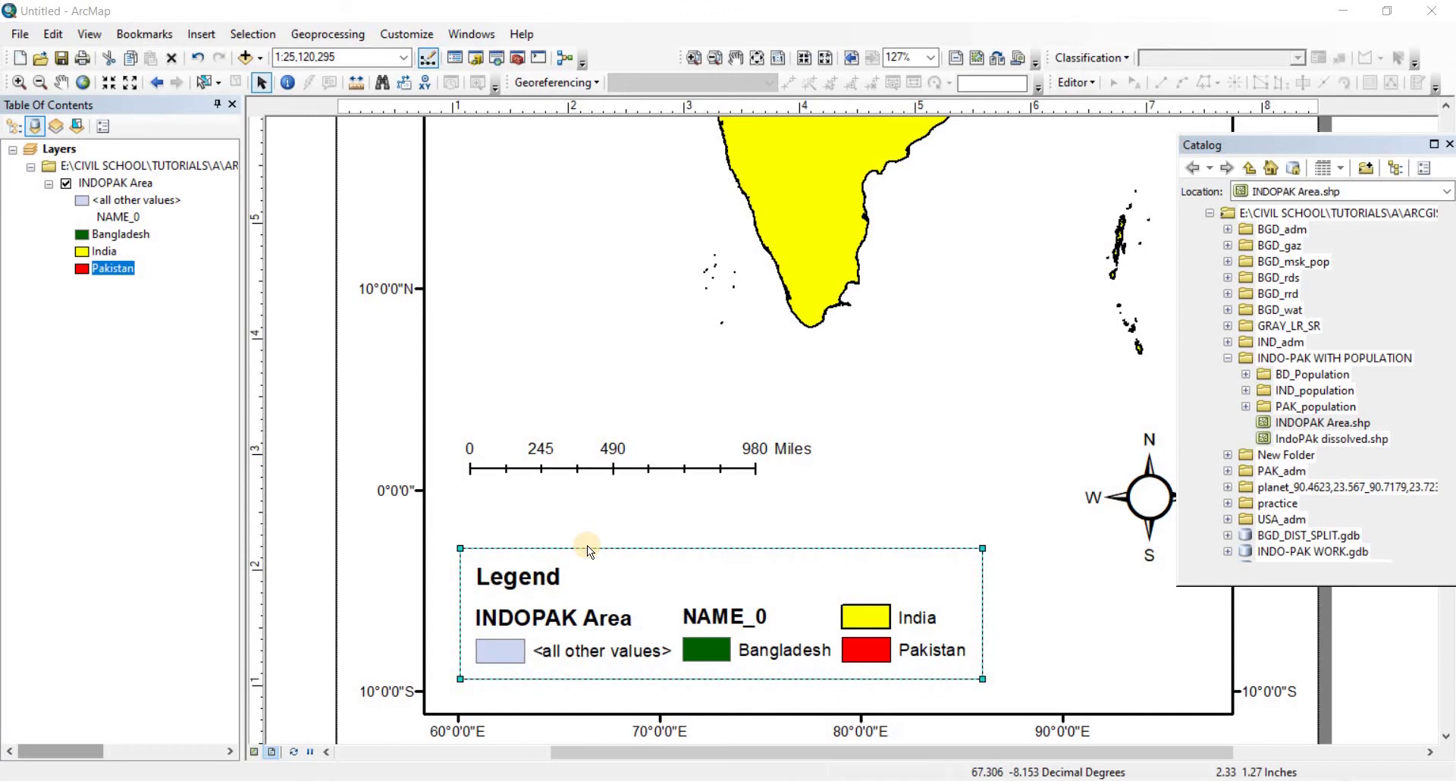
# Convert the IndoPak legend to graphics.
pyautogui.rightClick(540, 589)
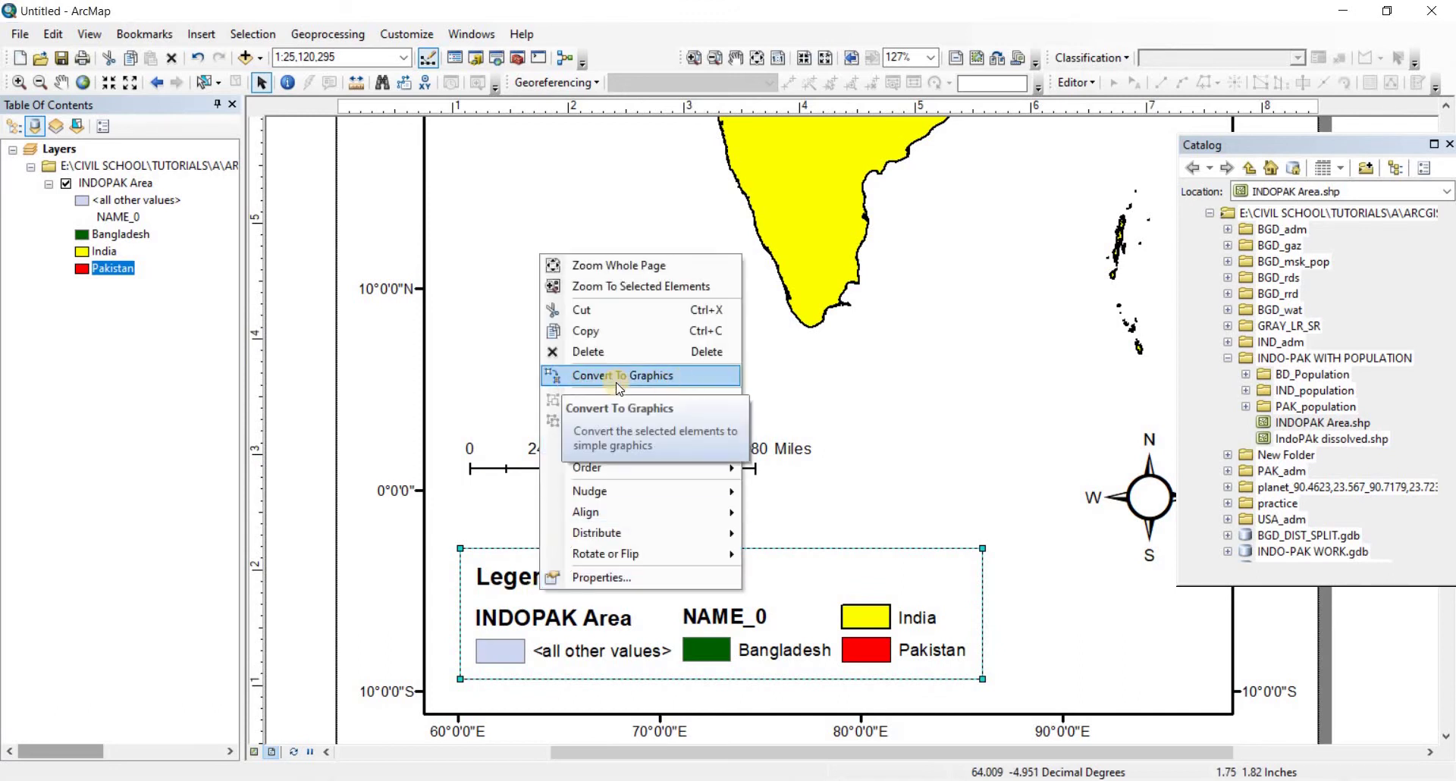
pyautogui.click(647, 375)
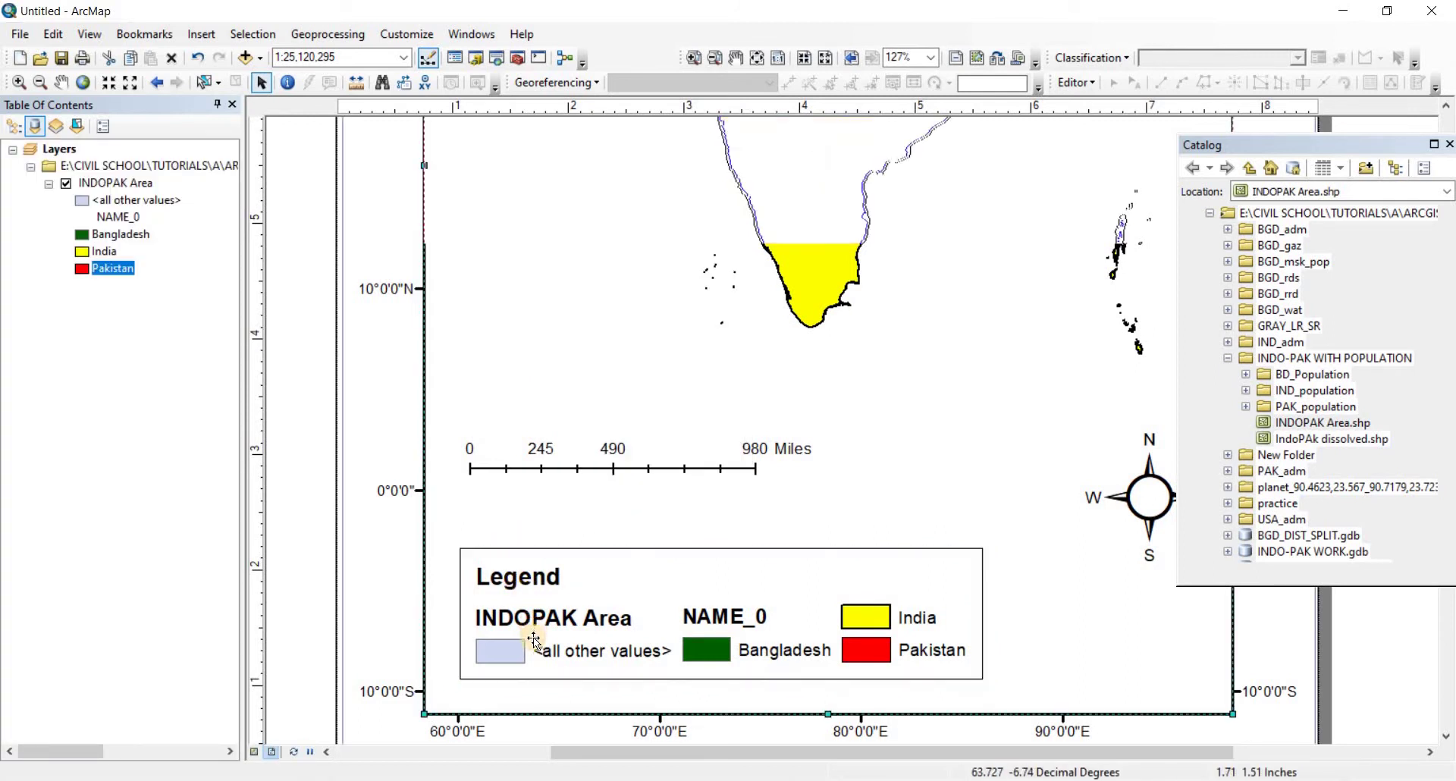
pyautogui.click(592, 543)
pyautogui.moveTo(592, 543); pyautogui.dragTo(591, 544)
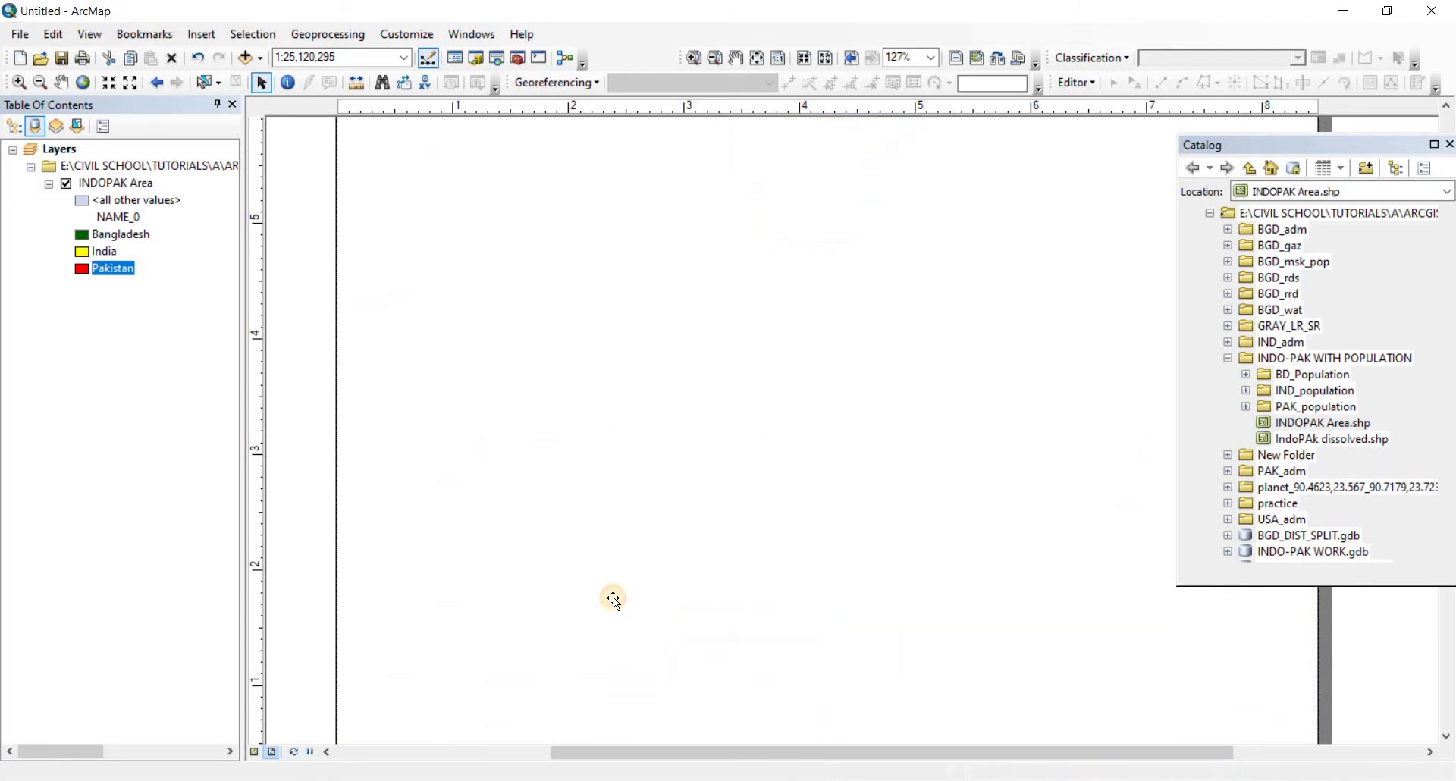
pyautogui.click(542, 647)
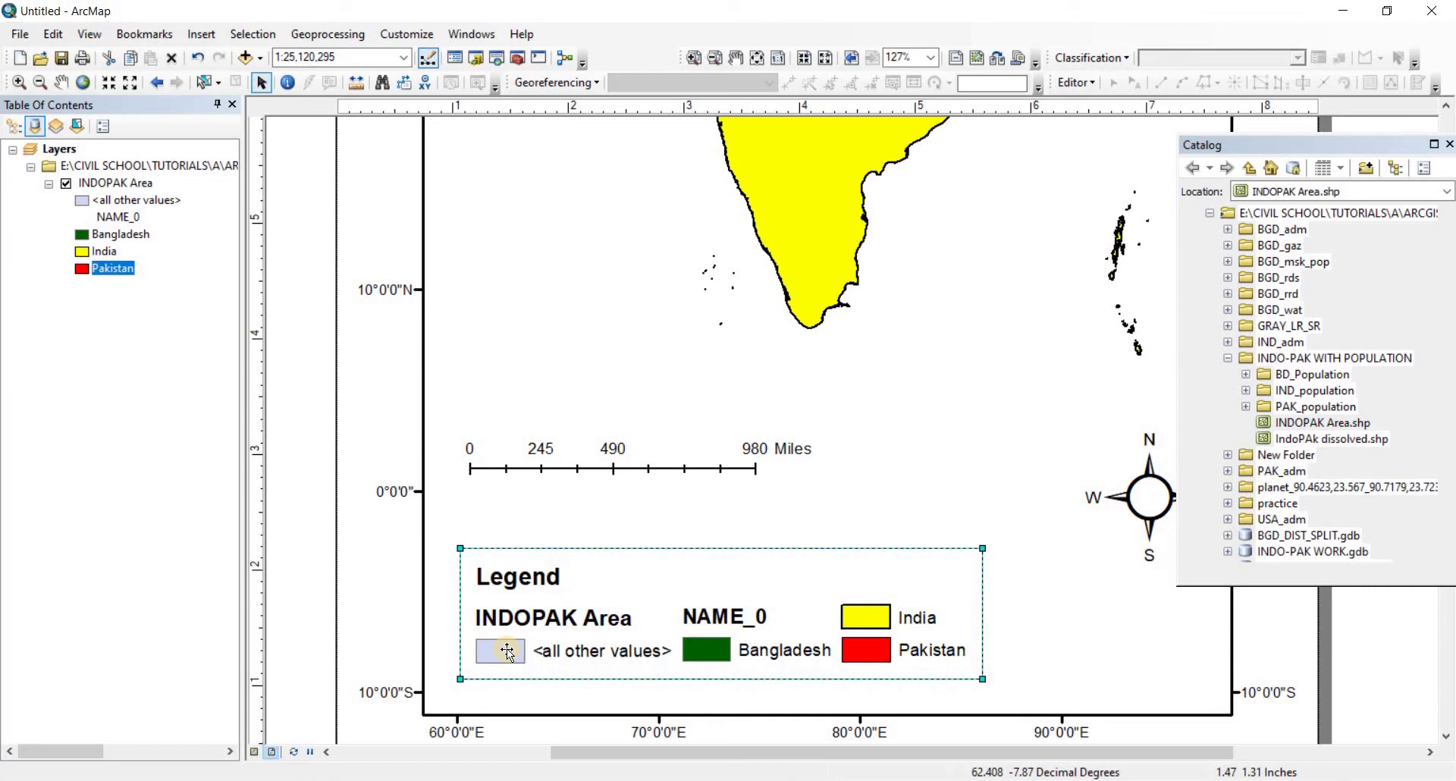
# Reselect the converted legend graphic and bring up its options for ungrouping.
pyautogui.click(506, 650)
pyautogui.rightClick(506, 653)
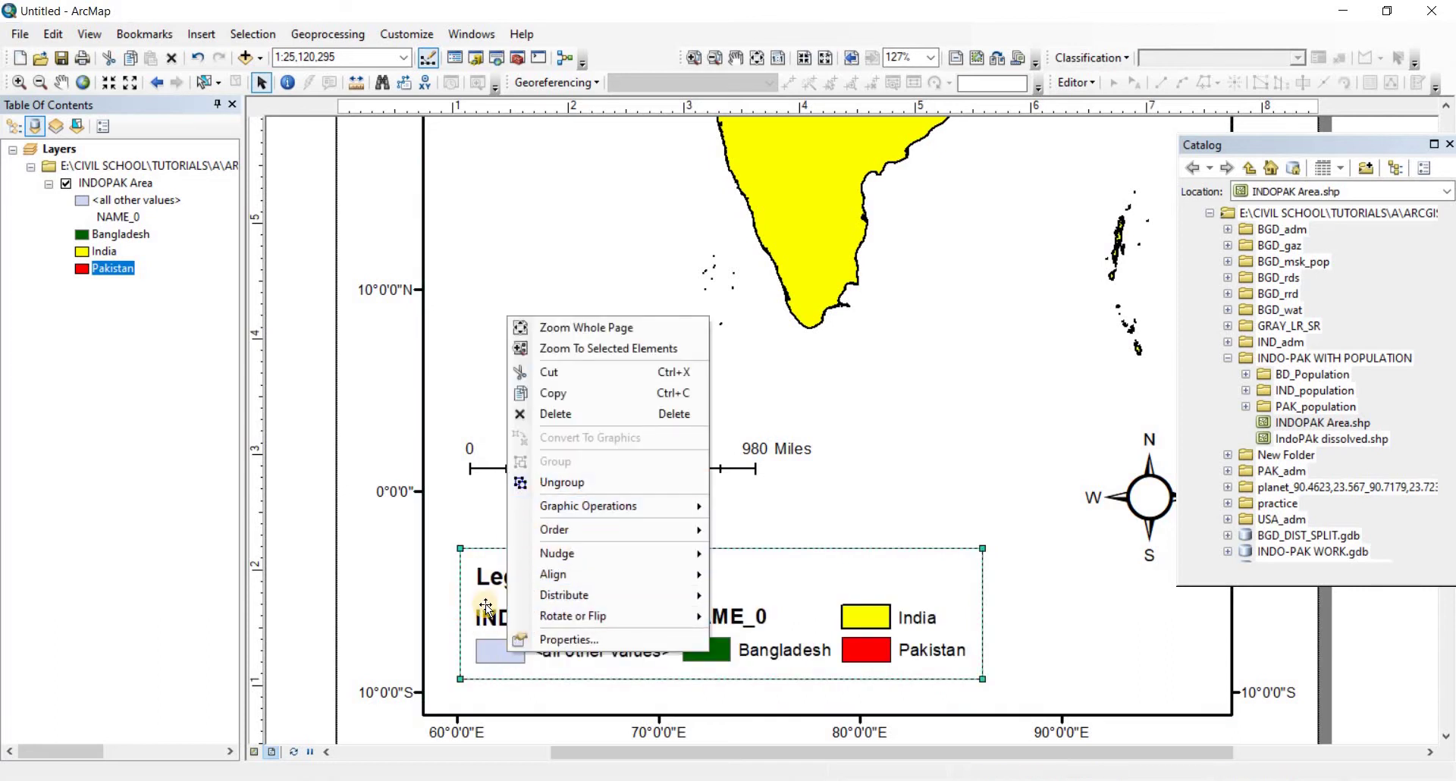
pyautogui.click(515, 581)
pyautogui.click(547, 582)
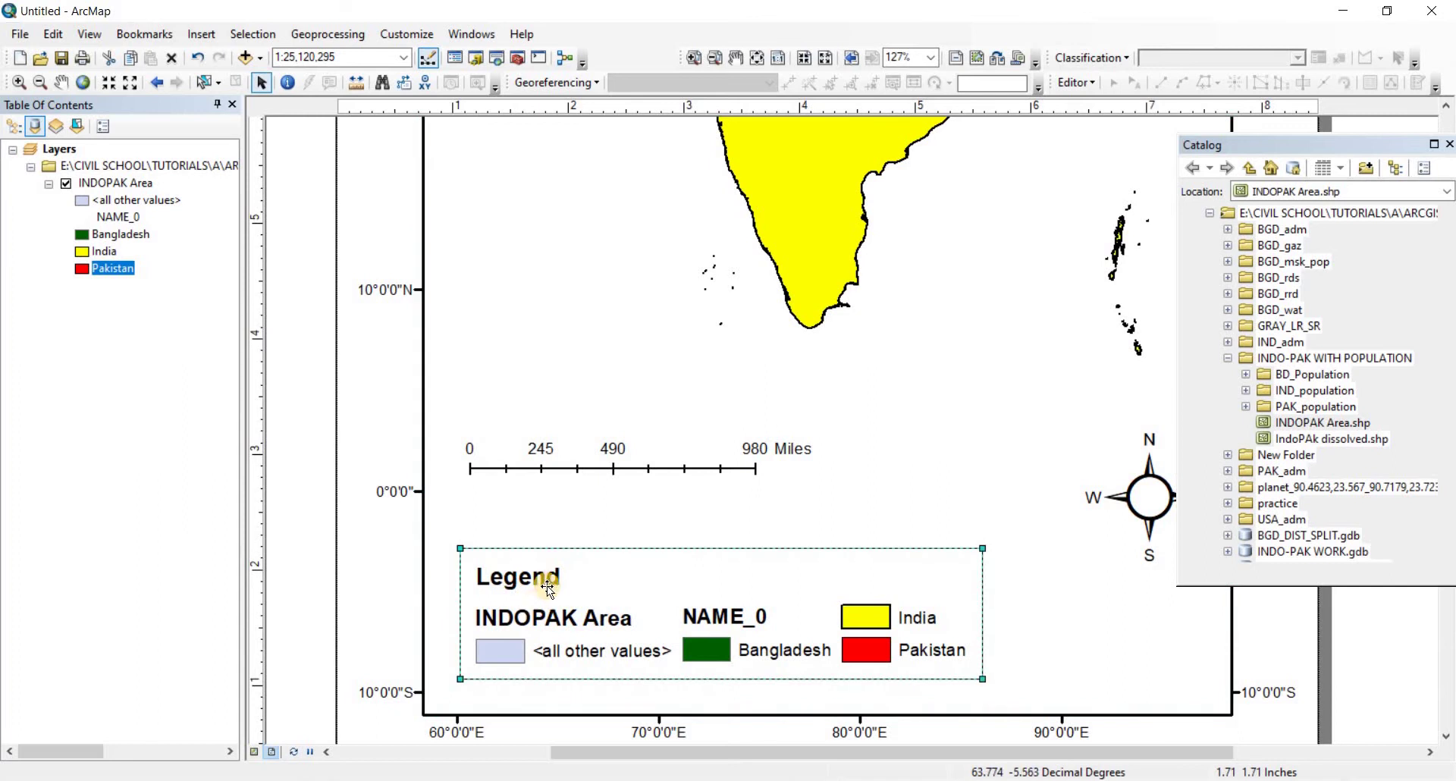
pyautogui.rightClick(550, 590)
pyautogui.moveTo(630, 438)
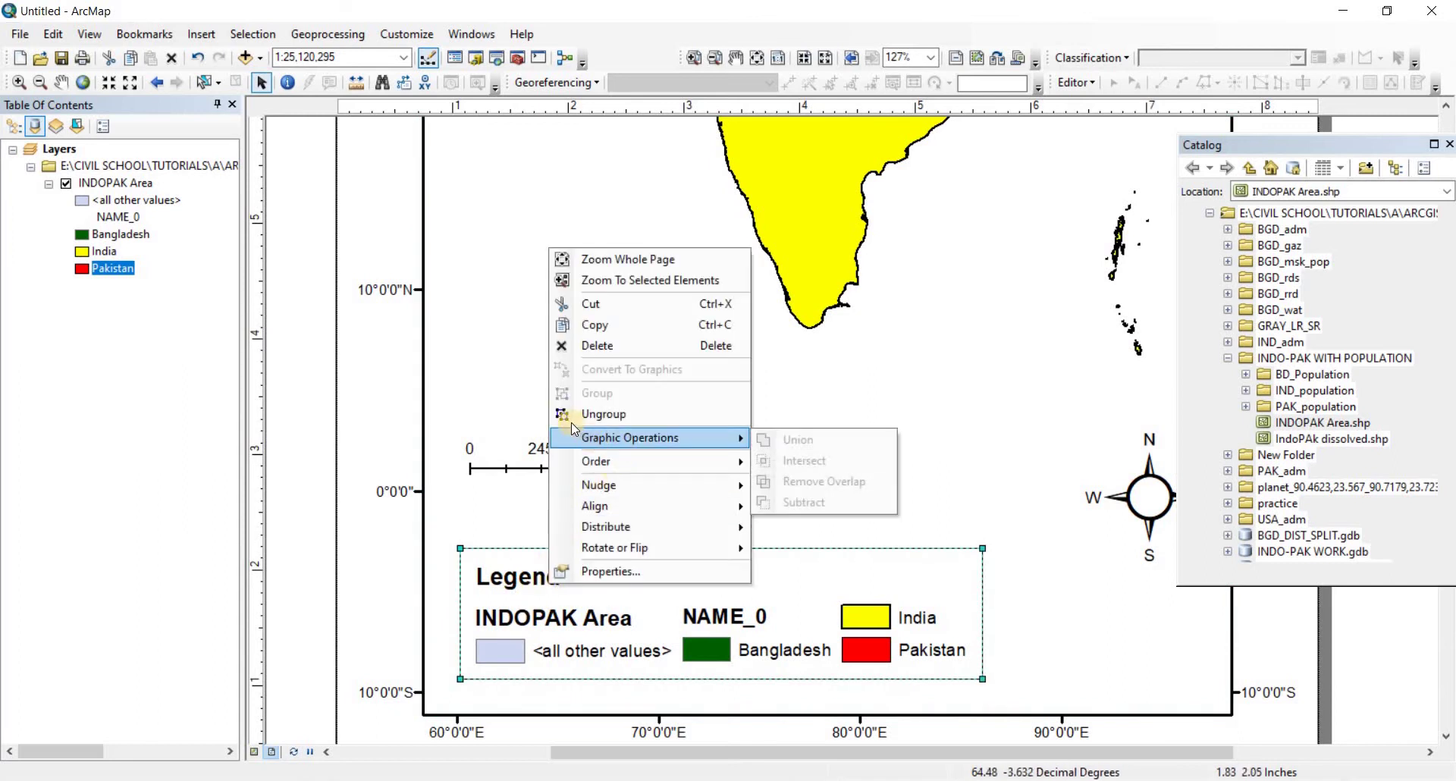
# Ungroup the legend and delete its border box.
pyautogui.click(600, 415)
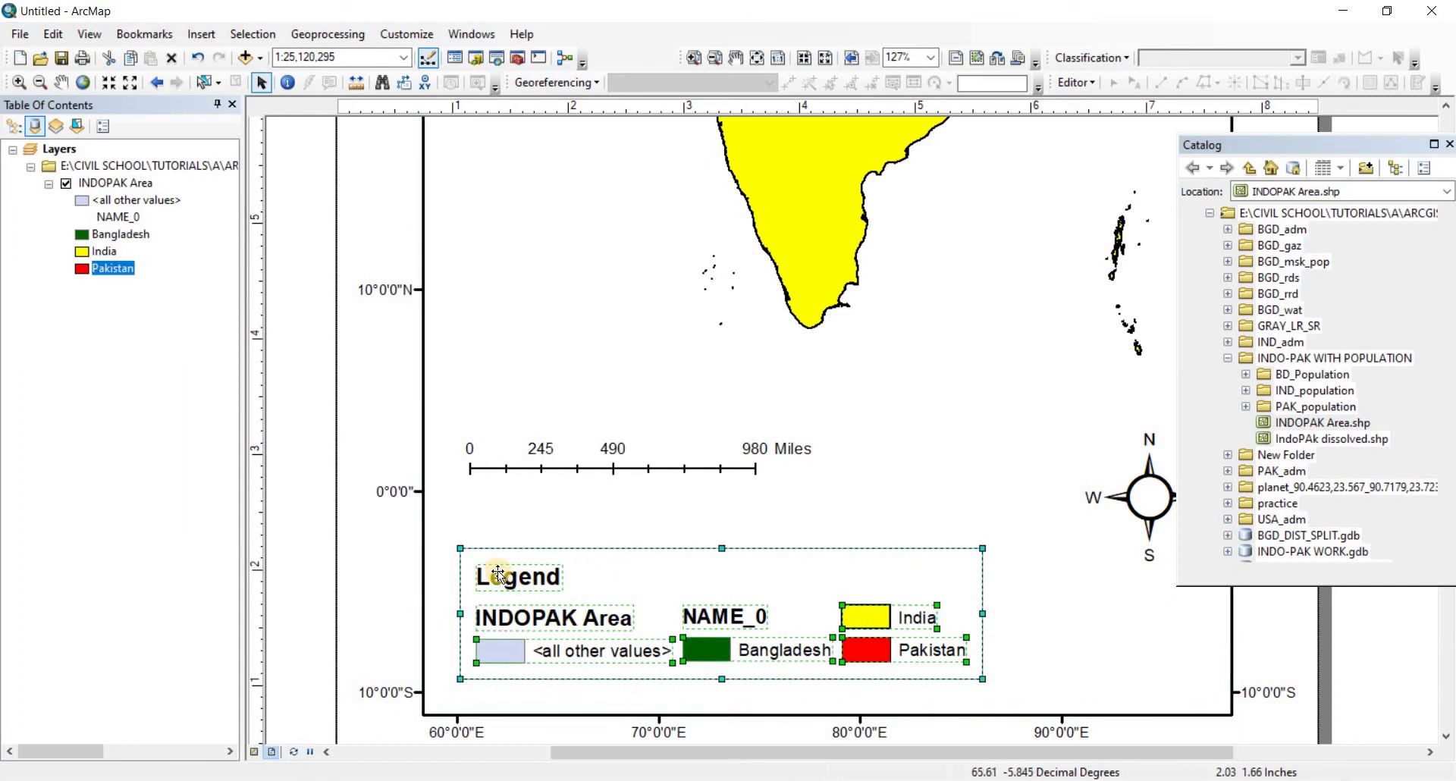
pyautogui.click(518, 586)
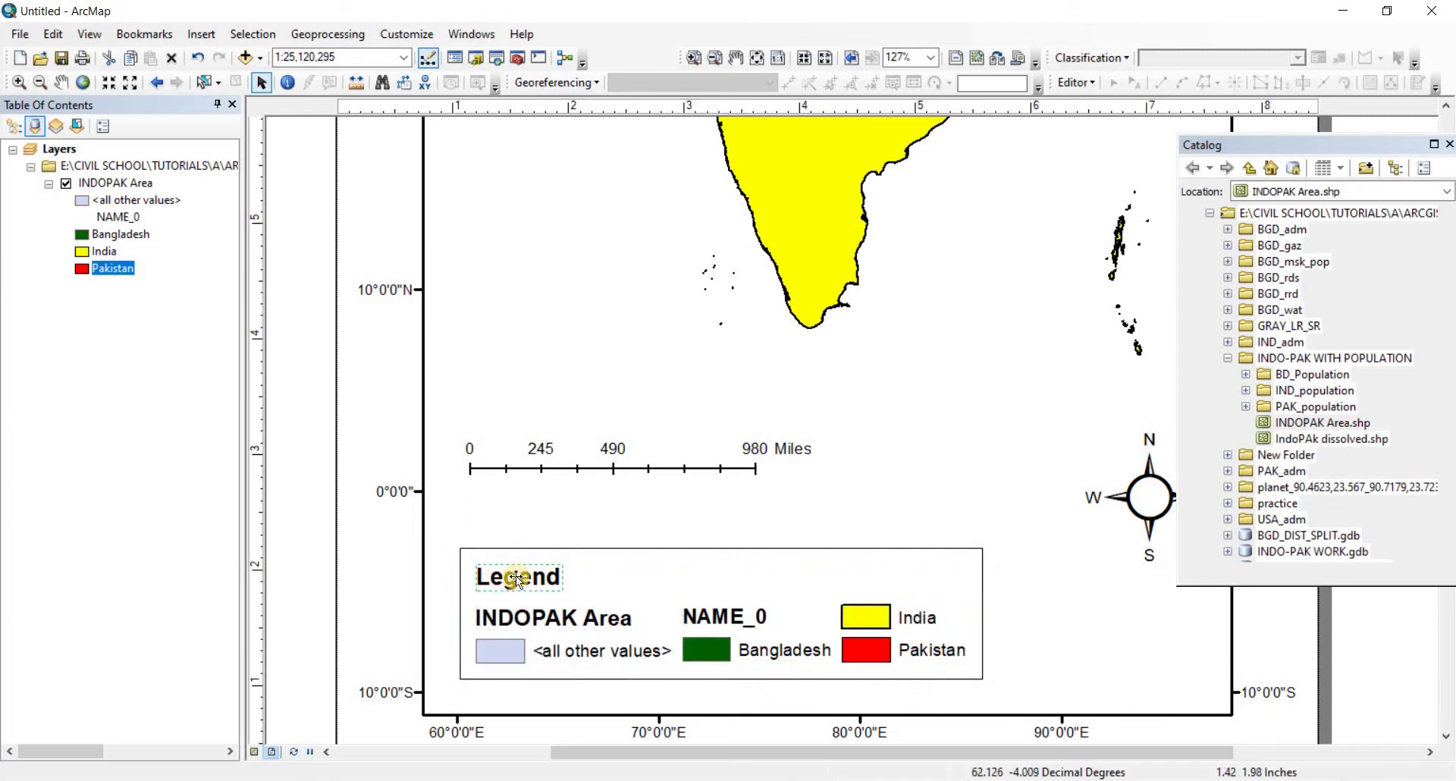
pyautogui.click(653, 547)
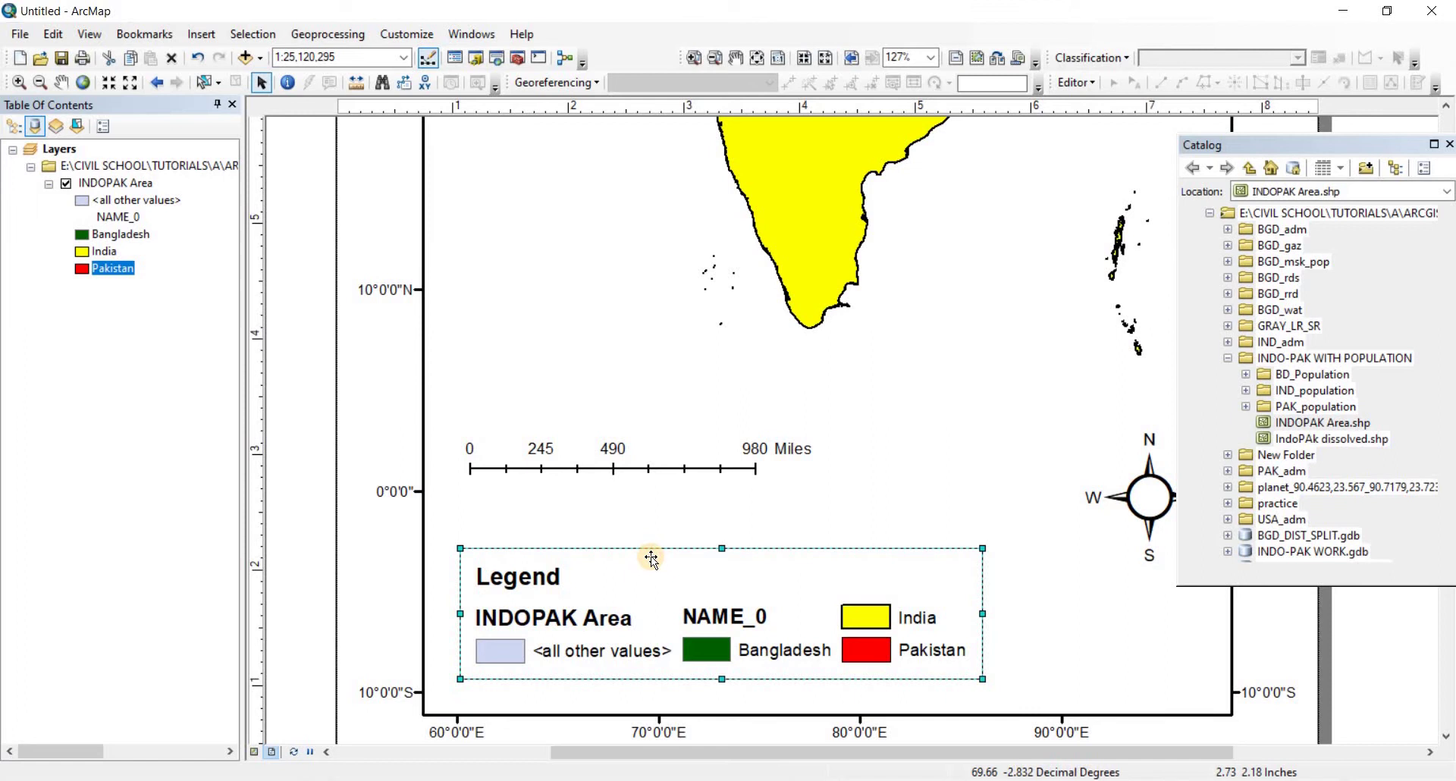
pyautogui.click(603, 589)
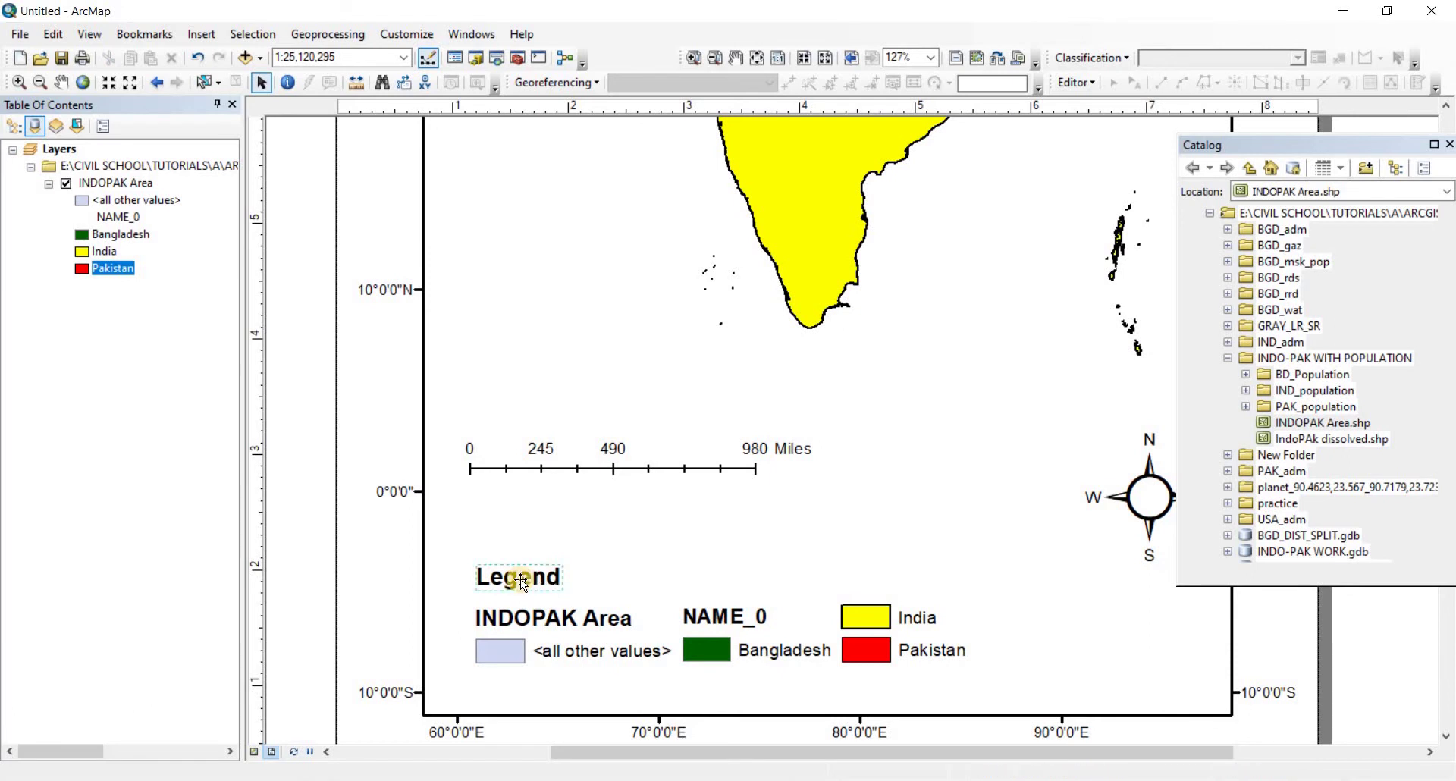
# Move the 'Legend' title up and right, above the India entry.
pyautogui.moveTo(516, 579); pyautogui.dragTo(686, 553)
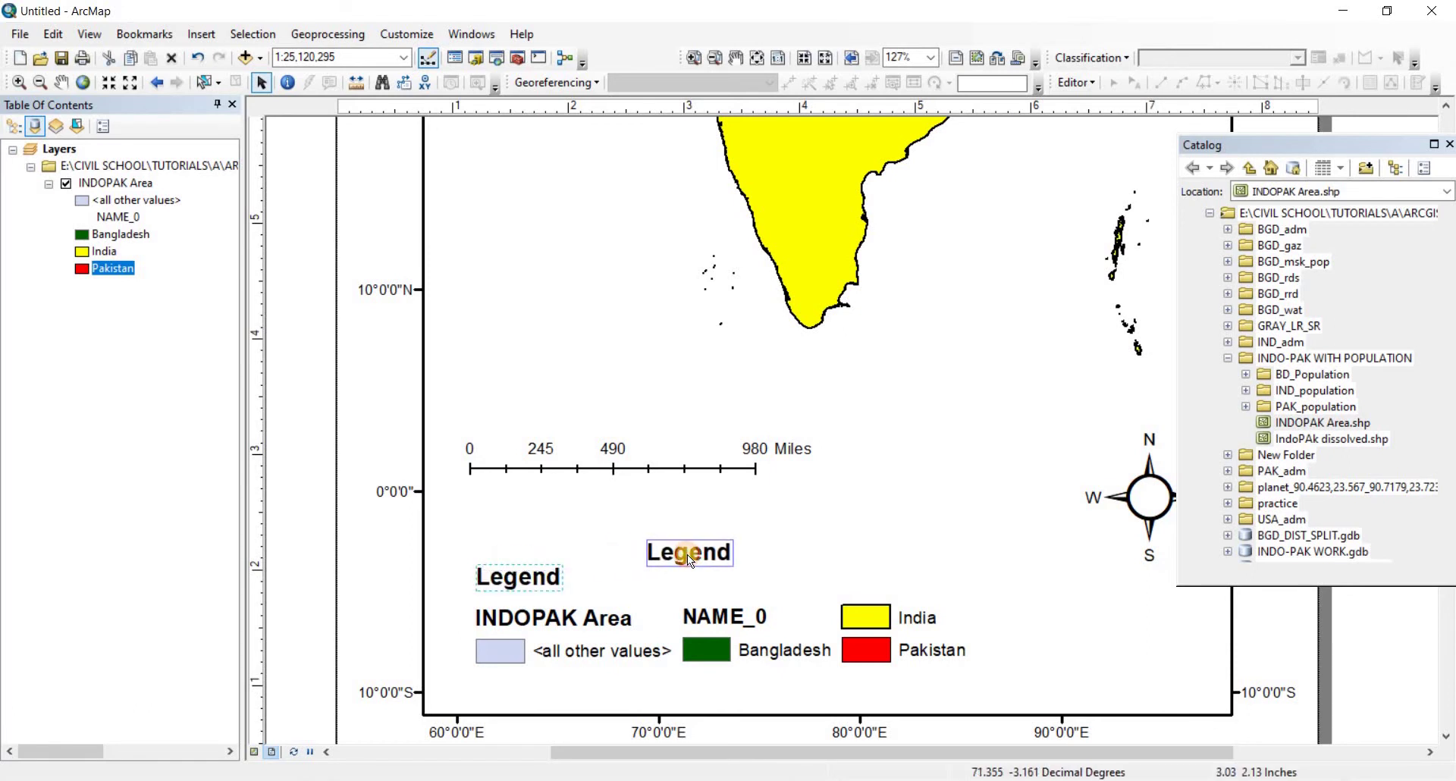
pyautogui.moveTo(687, 554); pyautogui.dragTo(687, 554)
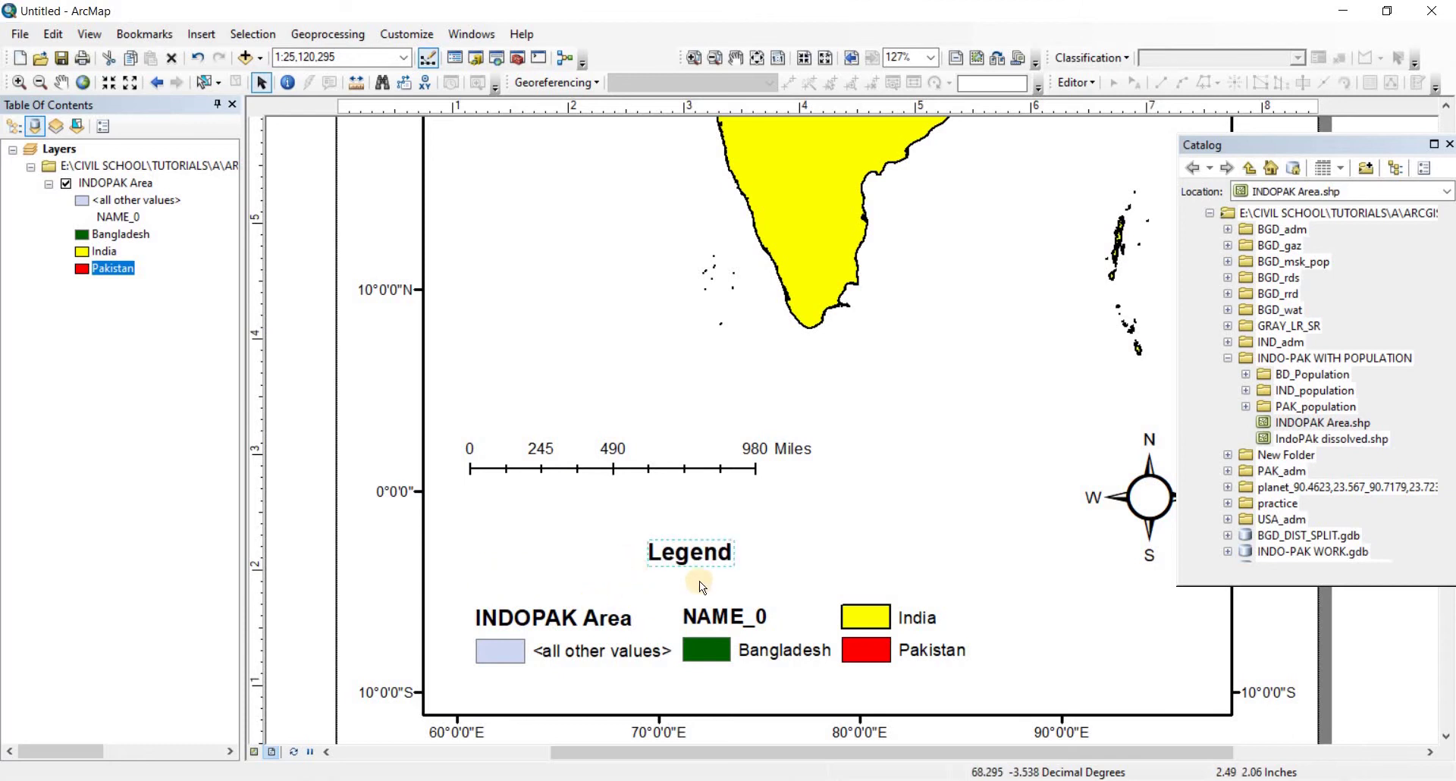
pyautogui.click(685, 557)
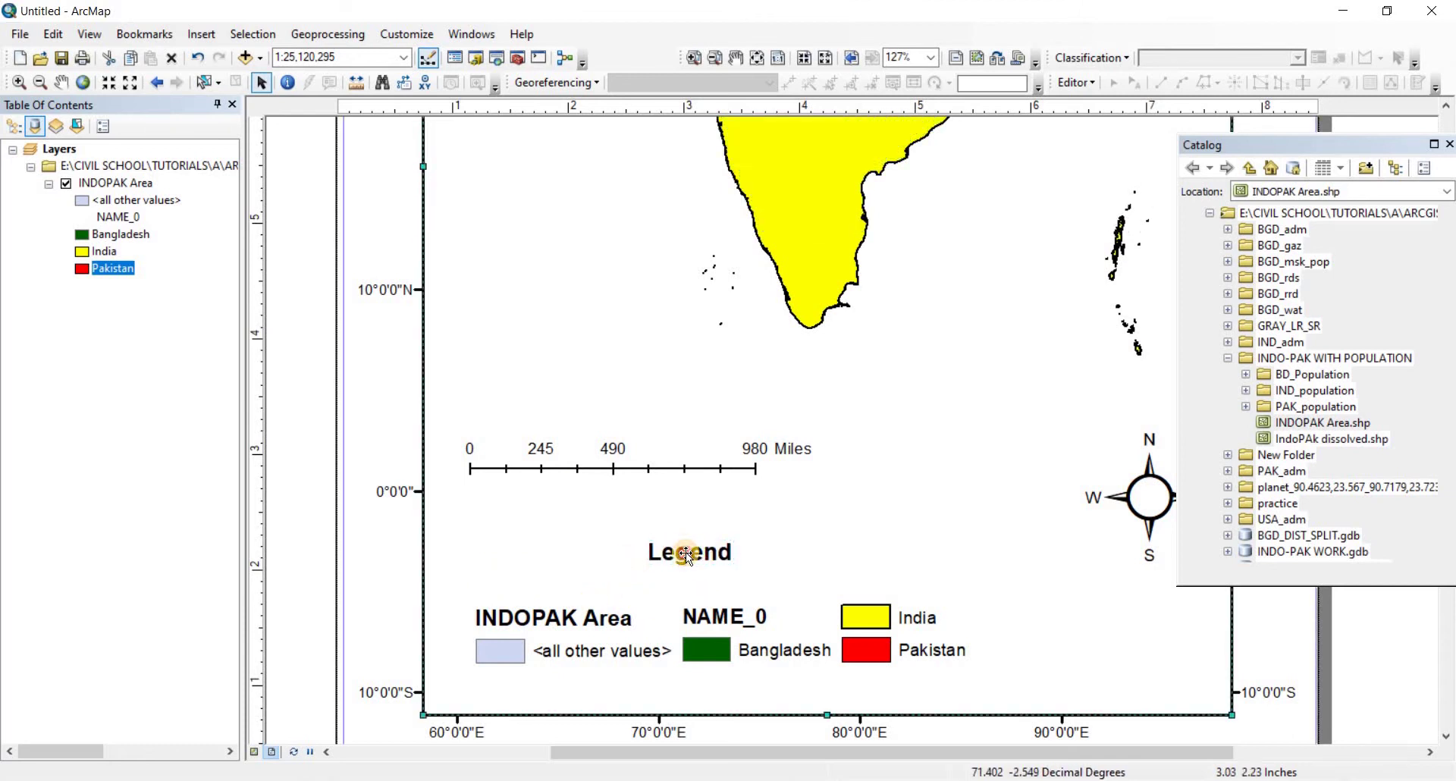
pyautogui.press('Up')
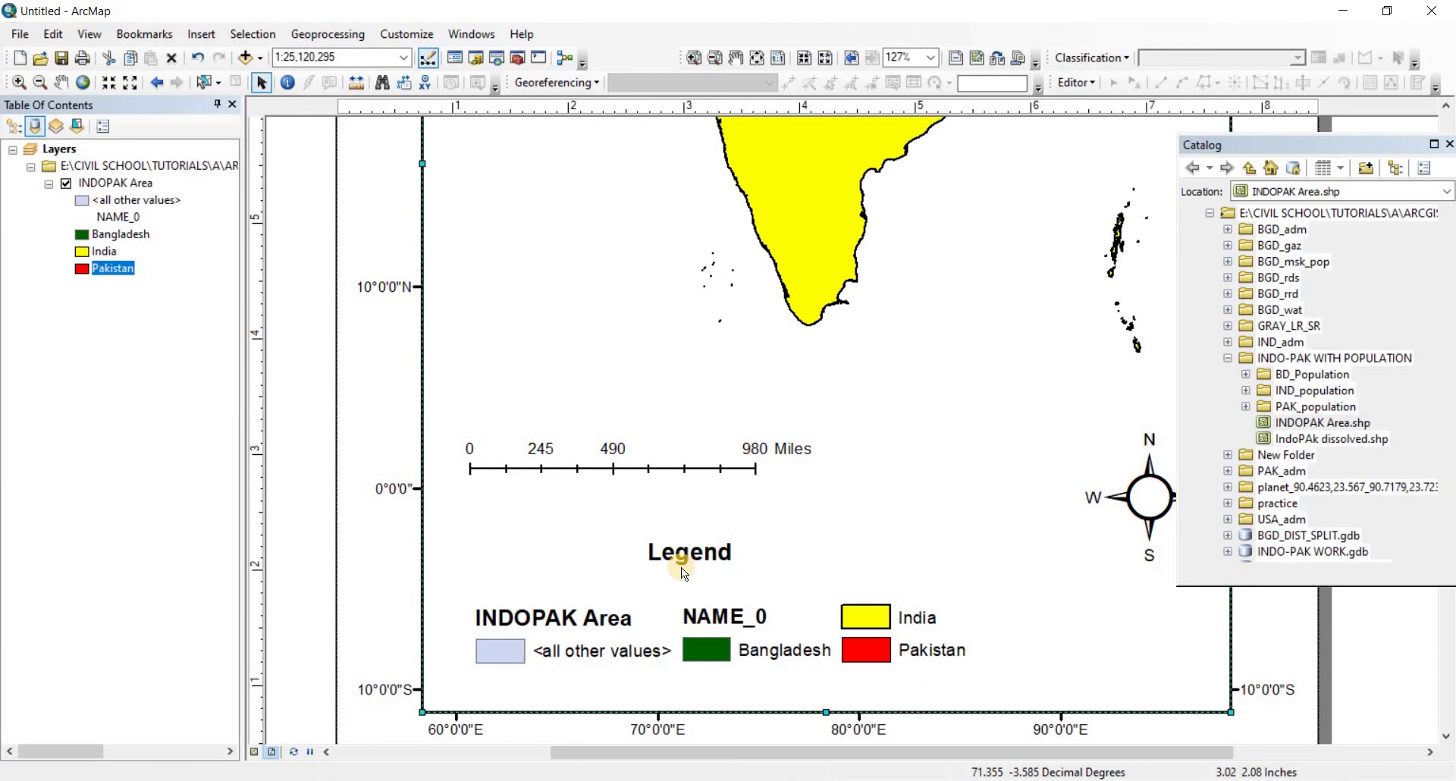
pyautogui.moveTo(681, 555)
pyautogui.mouseDown()
pyautogui.moveTo(683, 528)
pyautogui.moveTo(871, 527)
pyautogui.mouseUp()
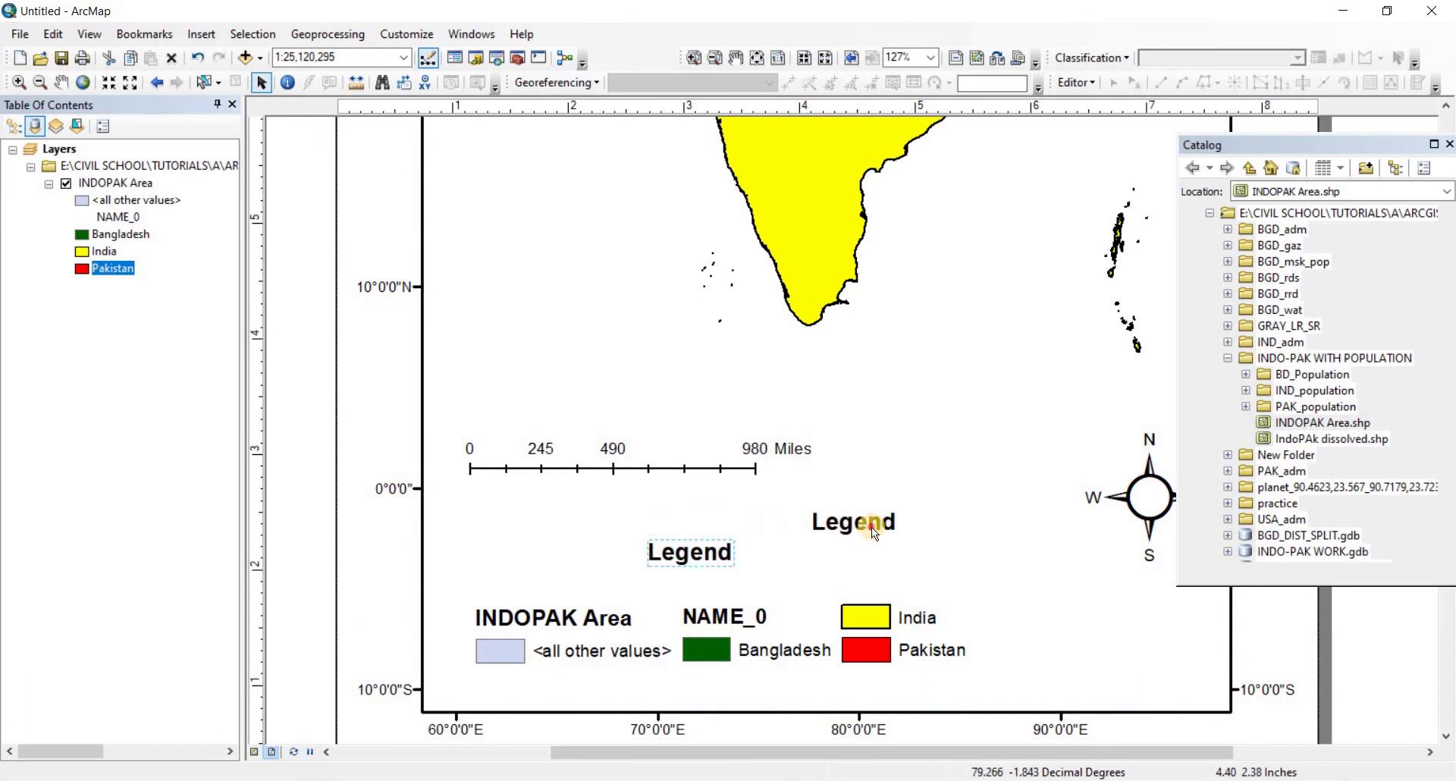
pyautogui.moveTo(872, 527); pyautogui.dragTo(874, 559)
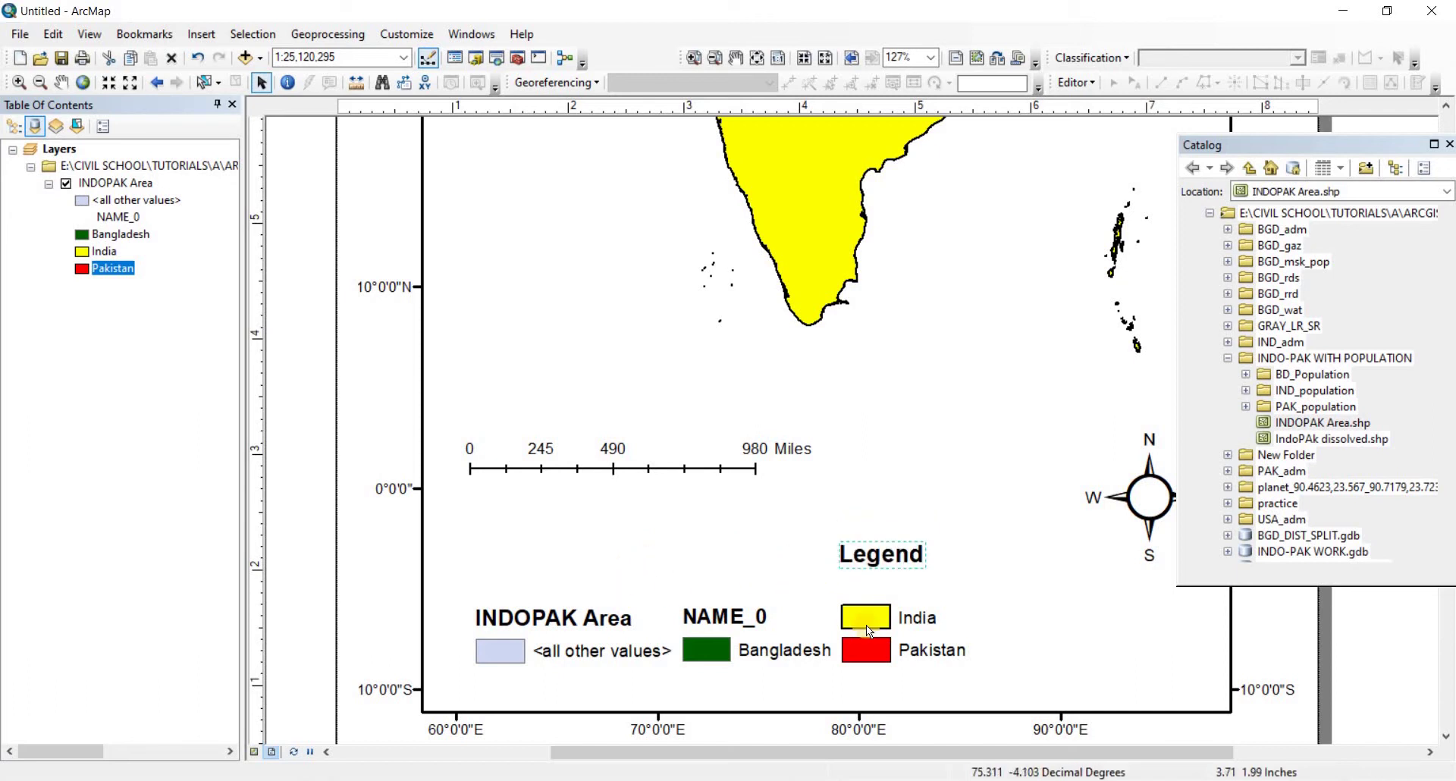
# Move the <all other values>, Bangladesh, Pakistan and India entries into one bottom row.
pyautogui.click(506, 653)
pyautogui.moveTo(504, 653); pyautogui.dragTo(461, 690)
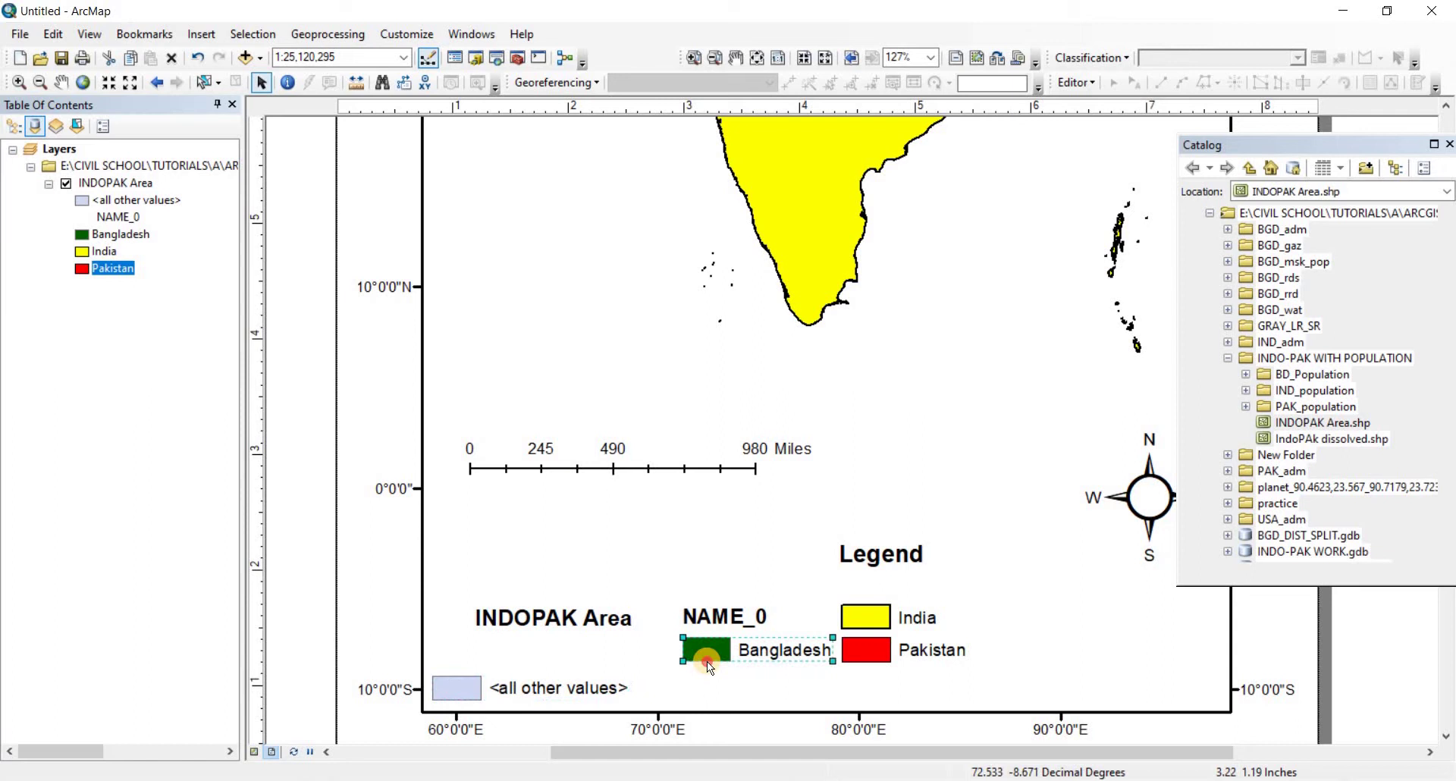
pyautogui.moveTo(707, 661); pyautogui.dragTo(707, 689)
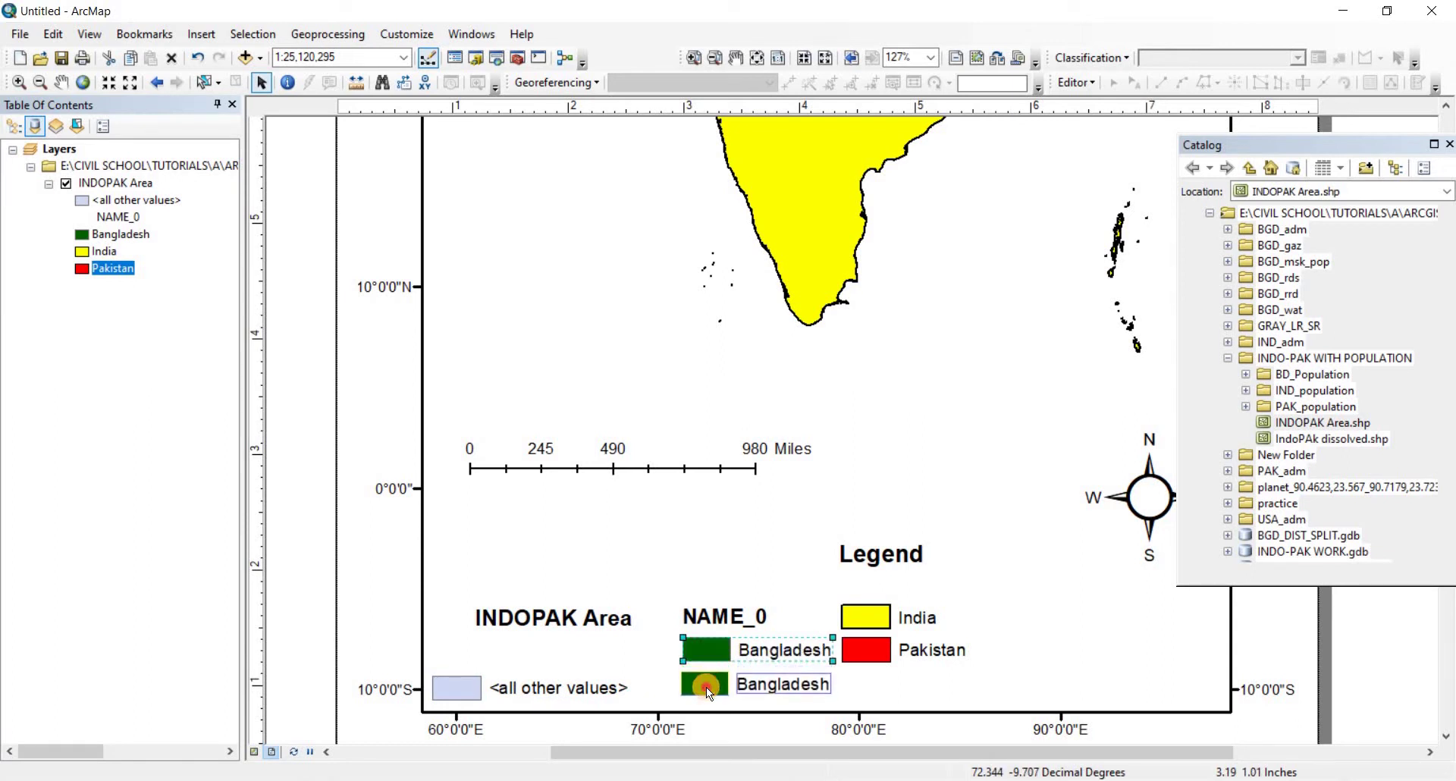
pyautogui.moveTo(866, 653); pyautogui.dragTo(869, 679)
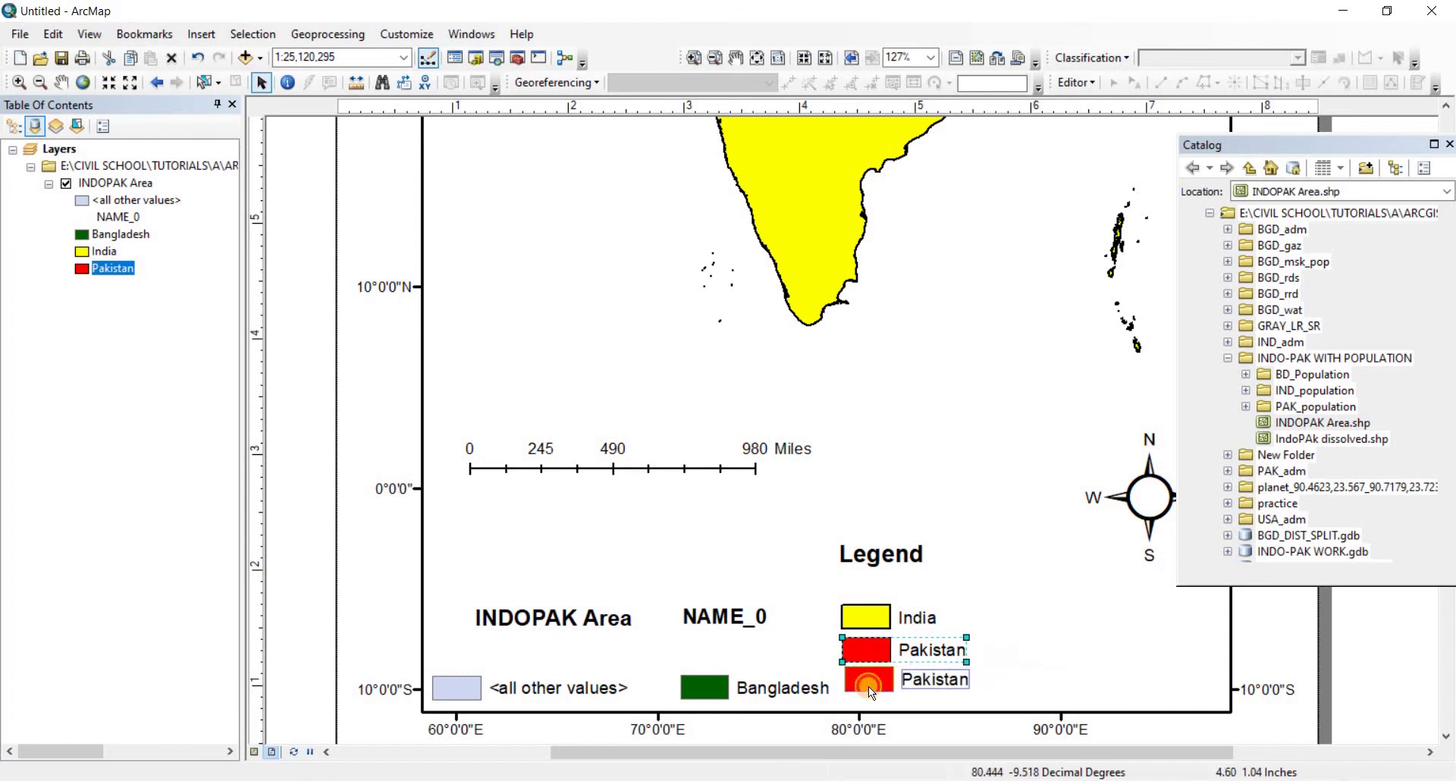
pyautogui.moveTo(869, 679); pyautogui.dragTo(868, 686)
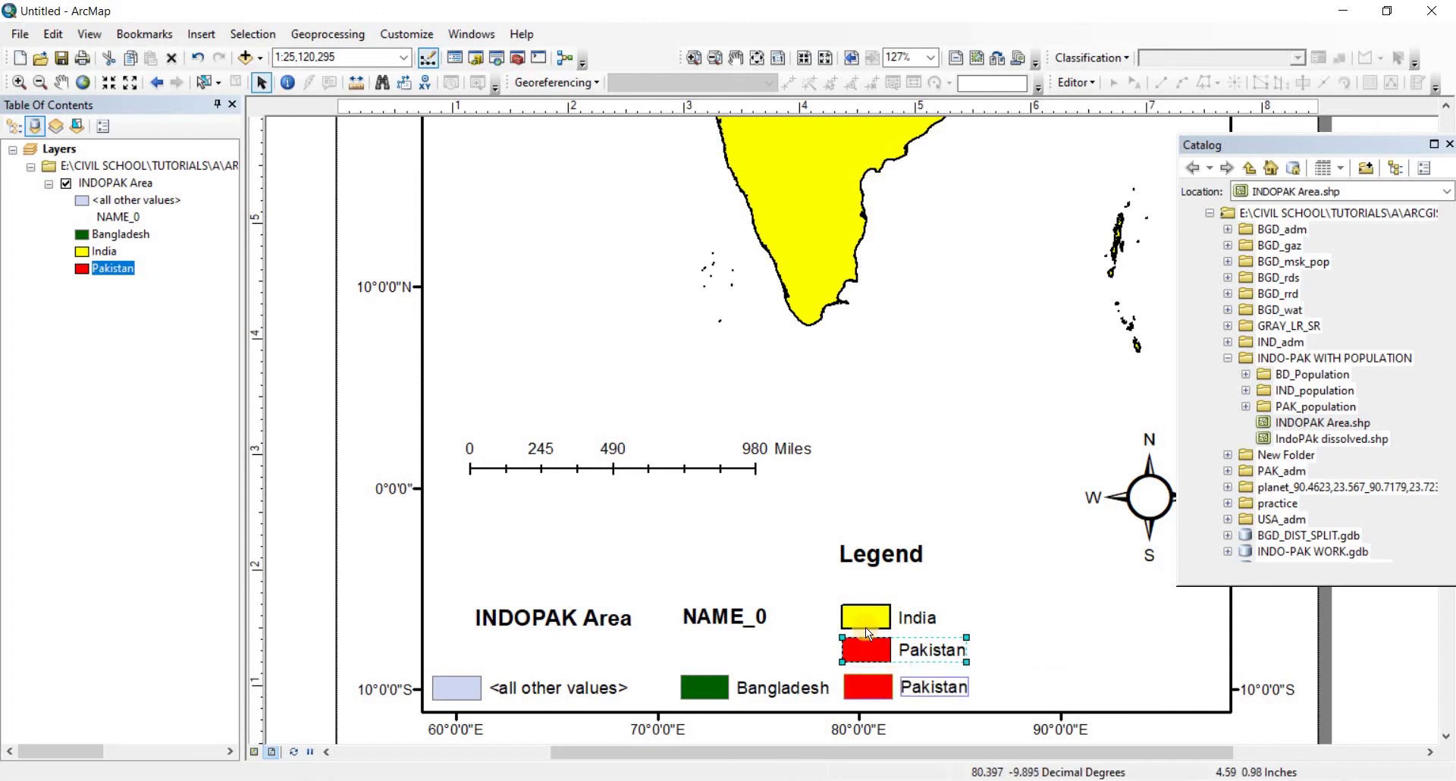
pyautogui.moveTo(867, 626); pyautogui.dragTo(1013, 684)
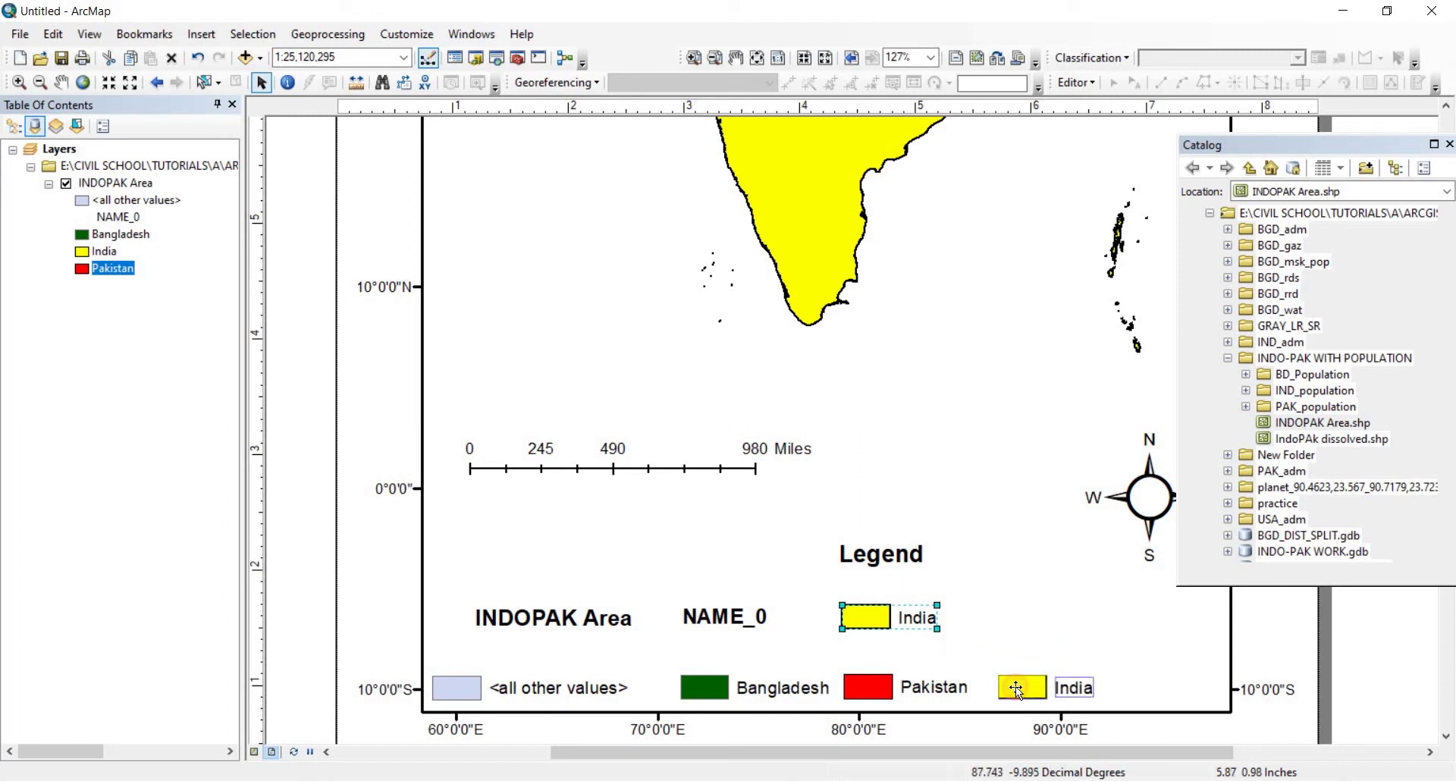
# Stack the INDOPAK Area and NAME_0 headings beneath the Legend title.
pyautogui.moveTo(720, 617); pyautogui.dragTo(870, 648)
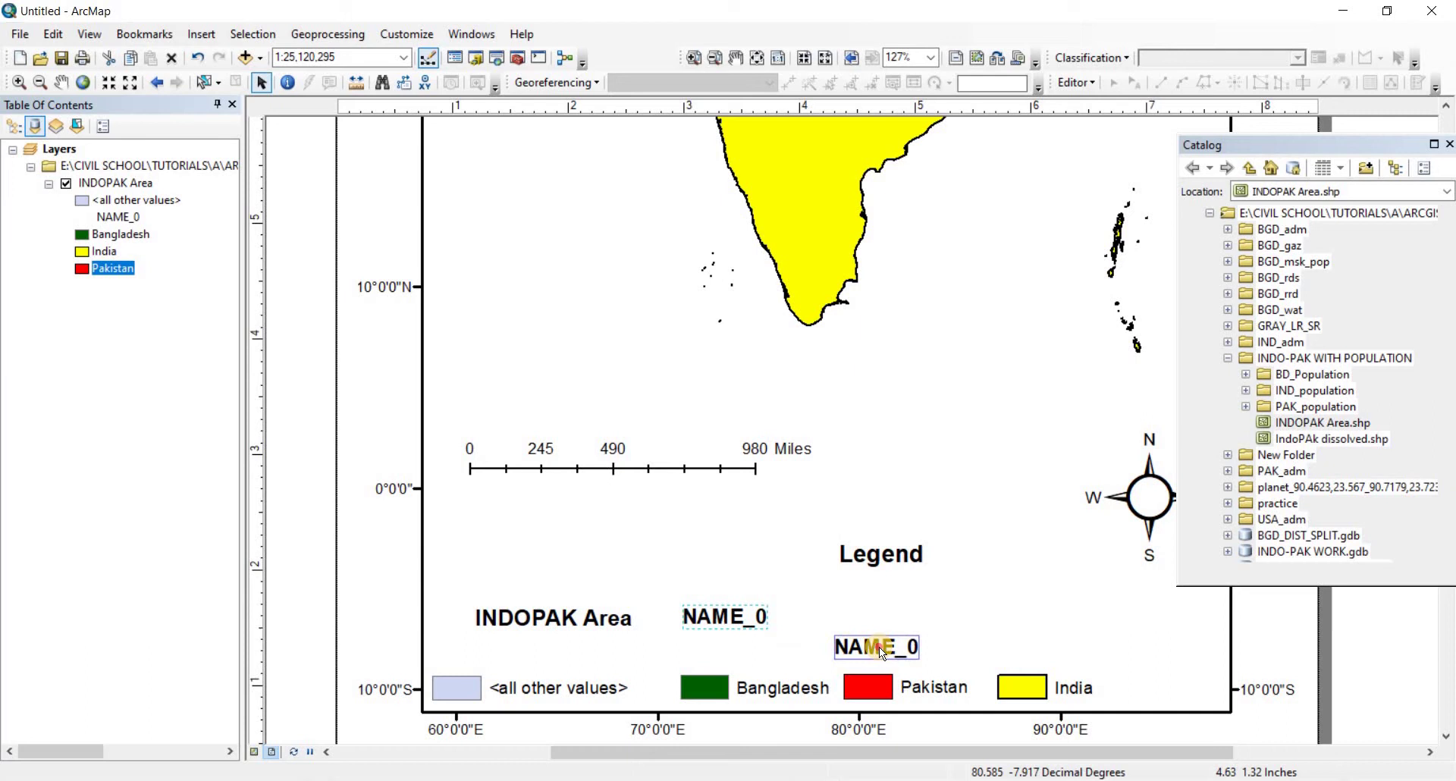
pyautogui.moveTo(871, 647); pyautogui.dragTo(879, 646)
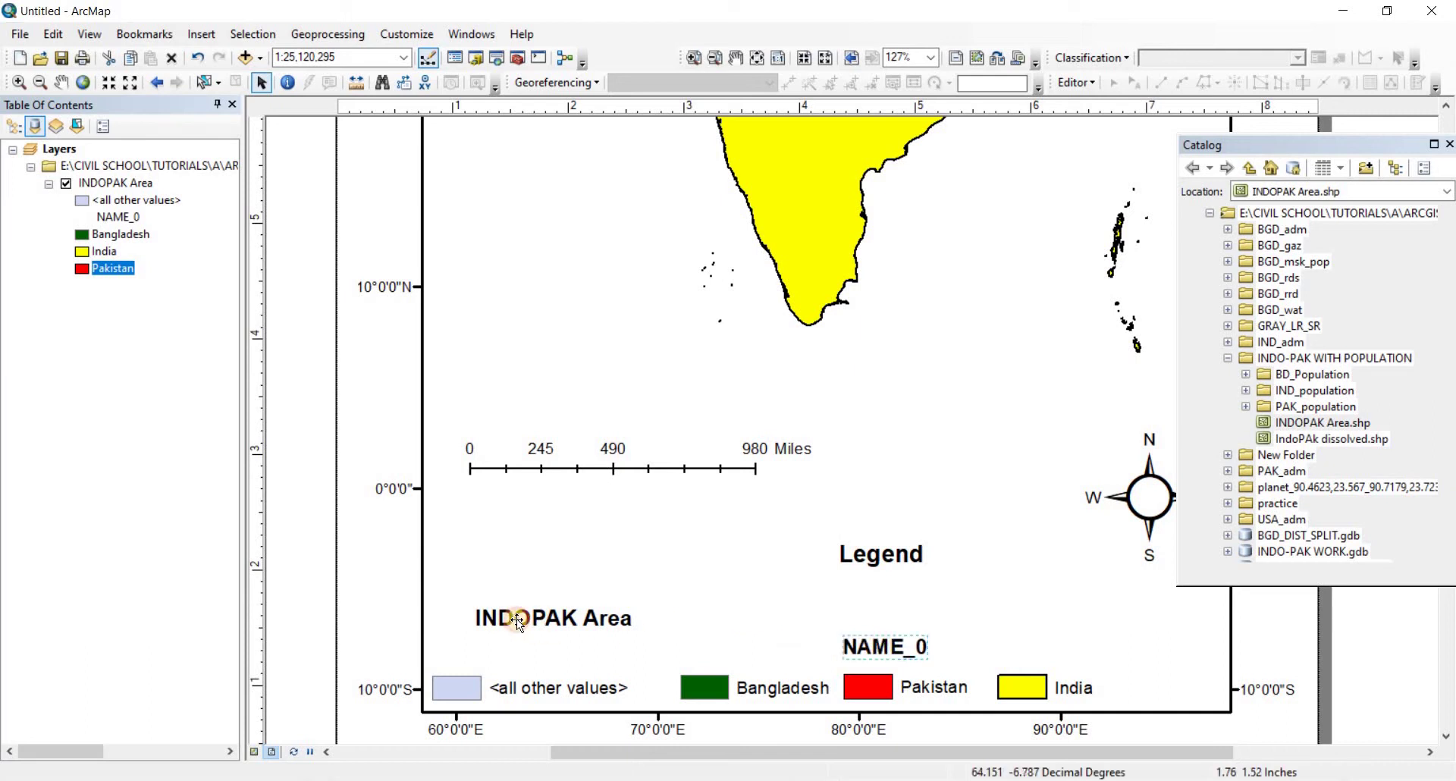
pyautogui.moveTo(540, 622); pyautogui.dragTo(842, 597)
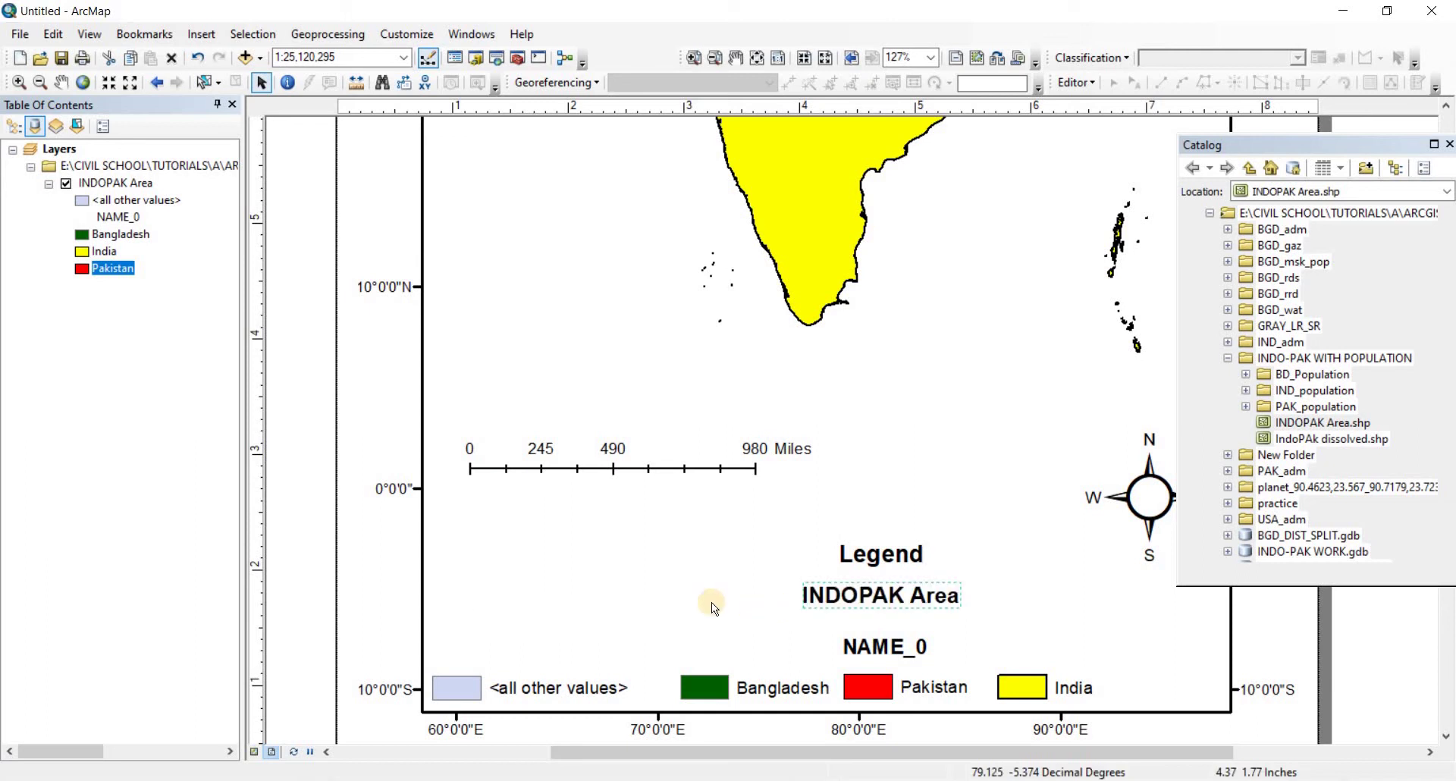
# Space India, Pakistan, Bangladesh and <all other values> evenly along the bottom row.
pyautogui.moveTo(1025, 687); pyautogui.dragTo(1122, 688)
pyautogui.moveTo(876, 689); pyautogui.dragTo(828, 692)
pyautogui.moveTo(698, 689); pyautogui.dragTo(709, 692)
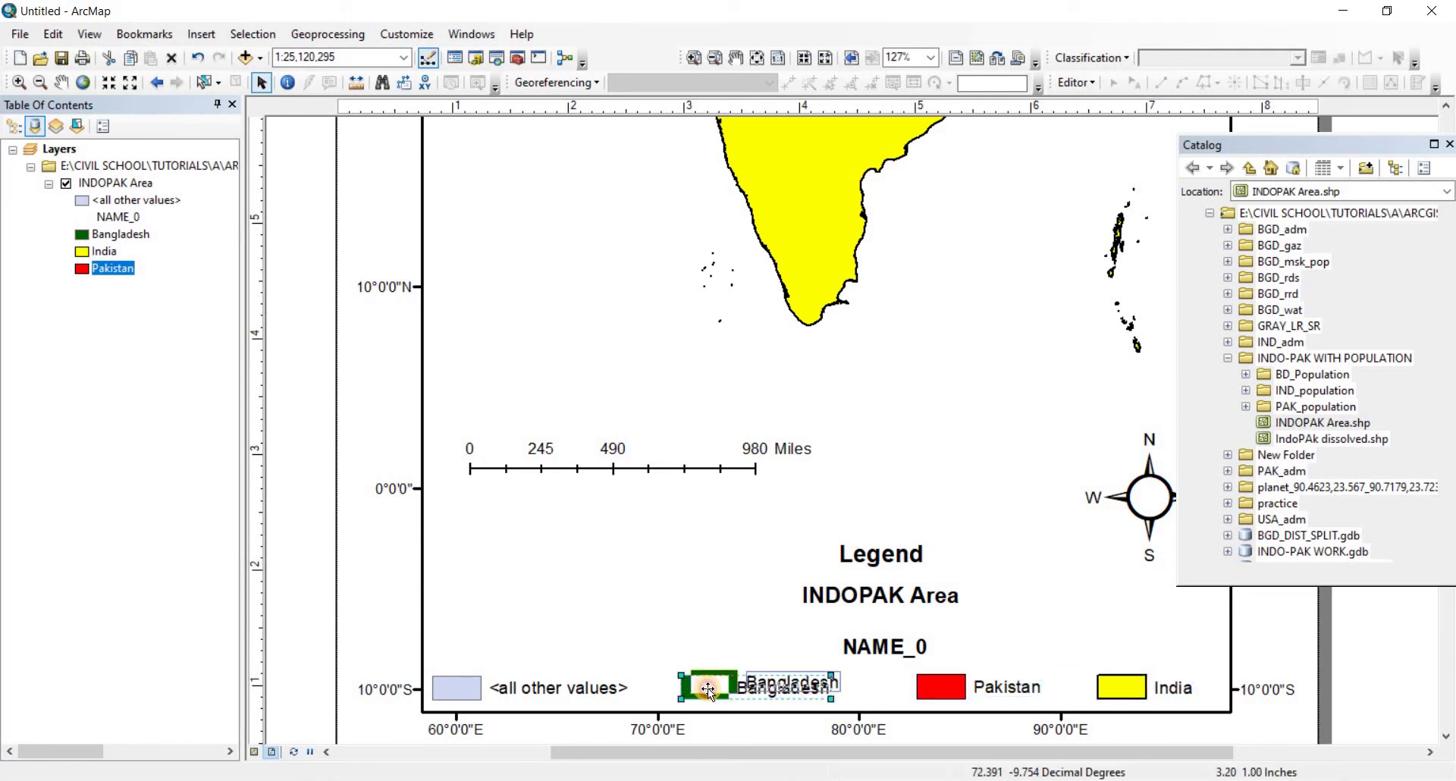
pyautogui.click(467, 689)
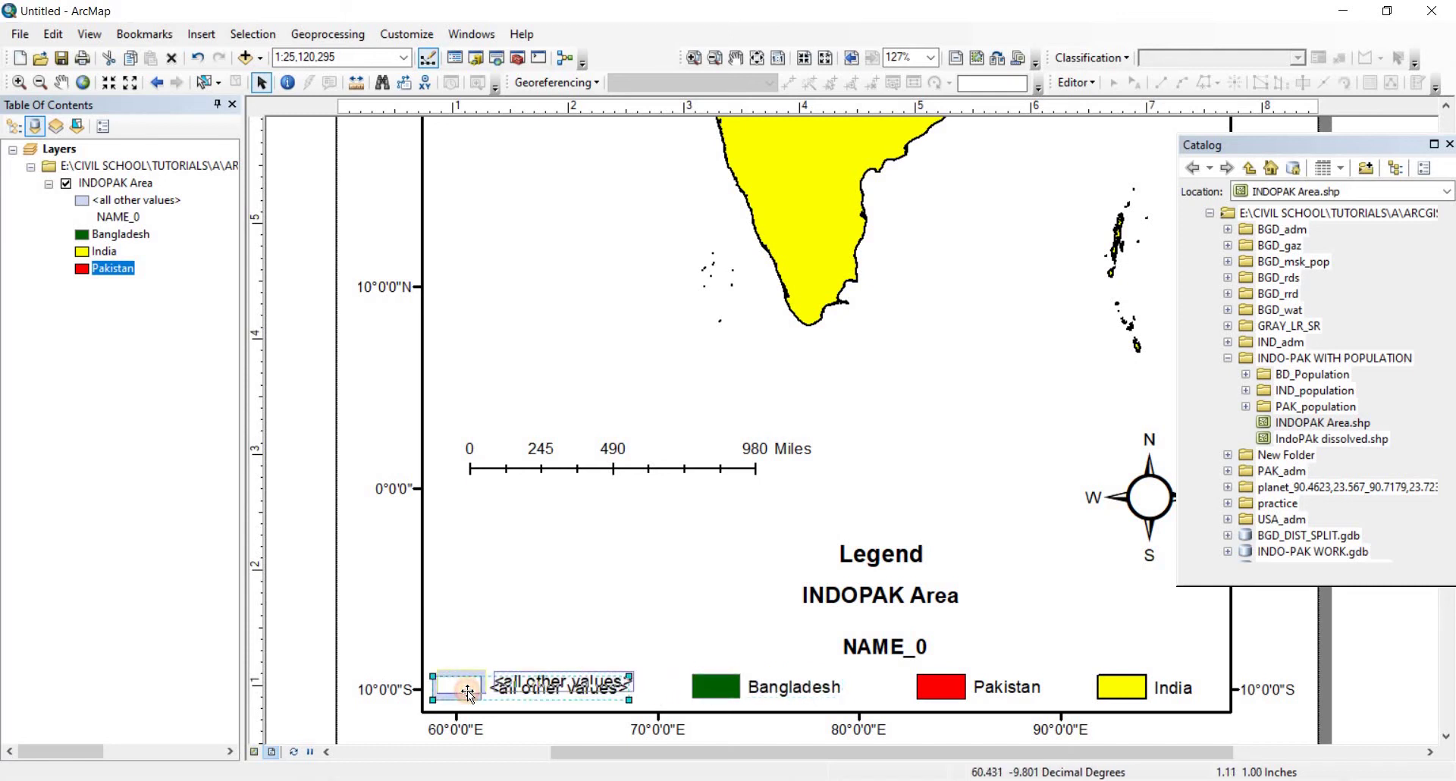
pyautogui.moveTo(466, 689); pyautogui.dragTo(474, 689)
pyautogui.click(629, 607)
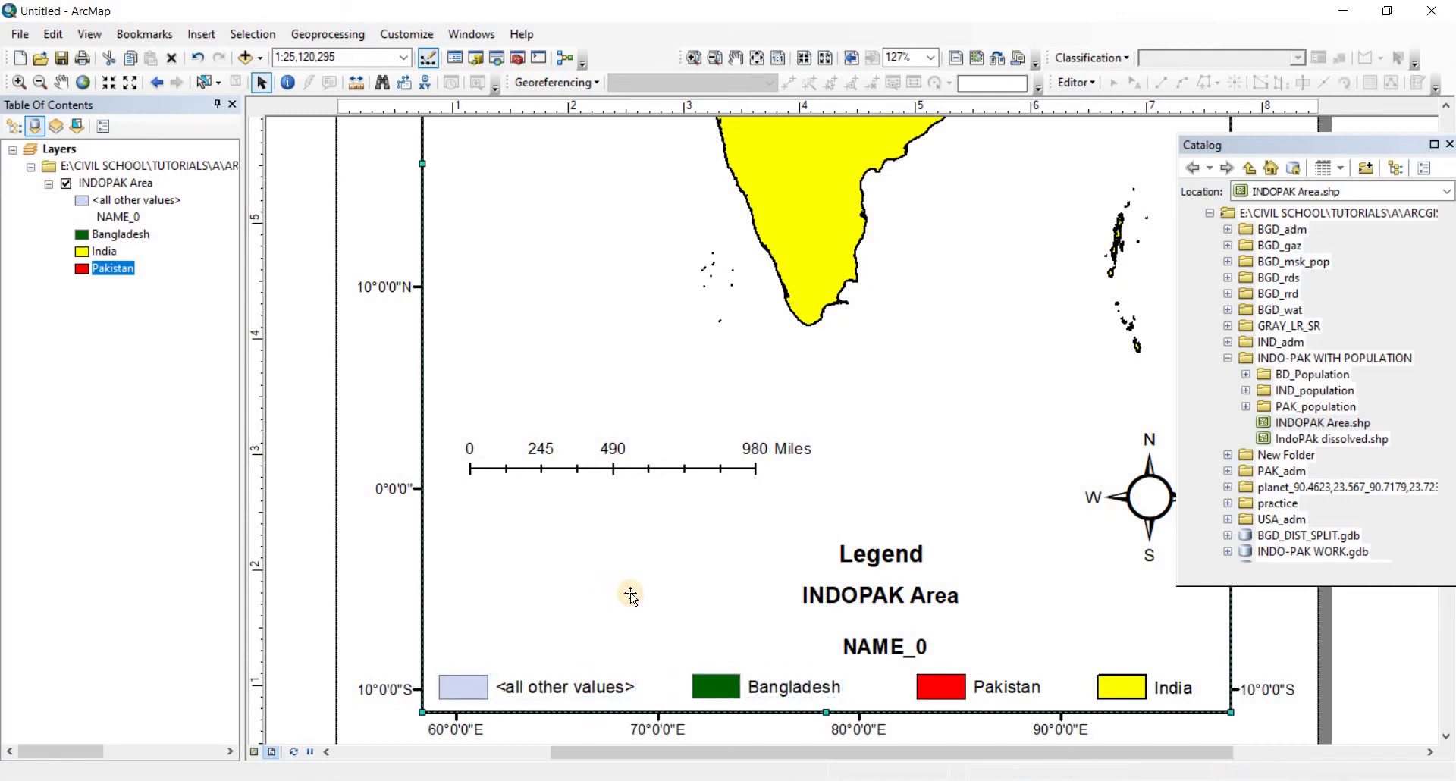
# Zoom out and pan until the whole page, from the IndoPak Countries title to the legend, shows.
pyautogui.scroll(-2, 881, 534)
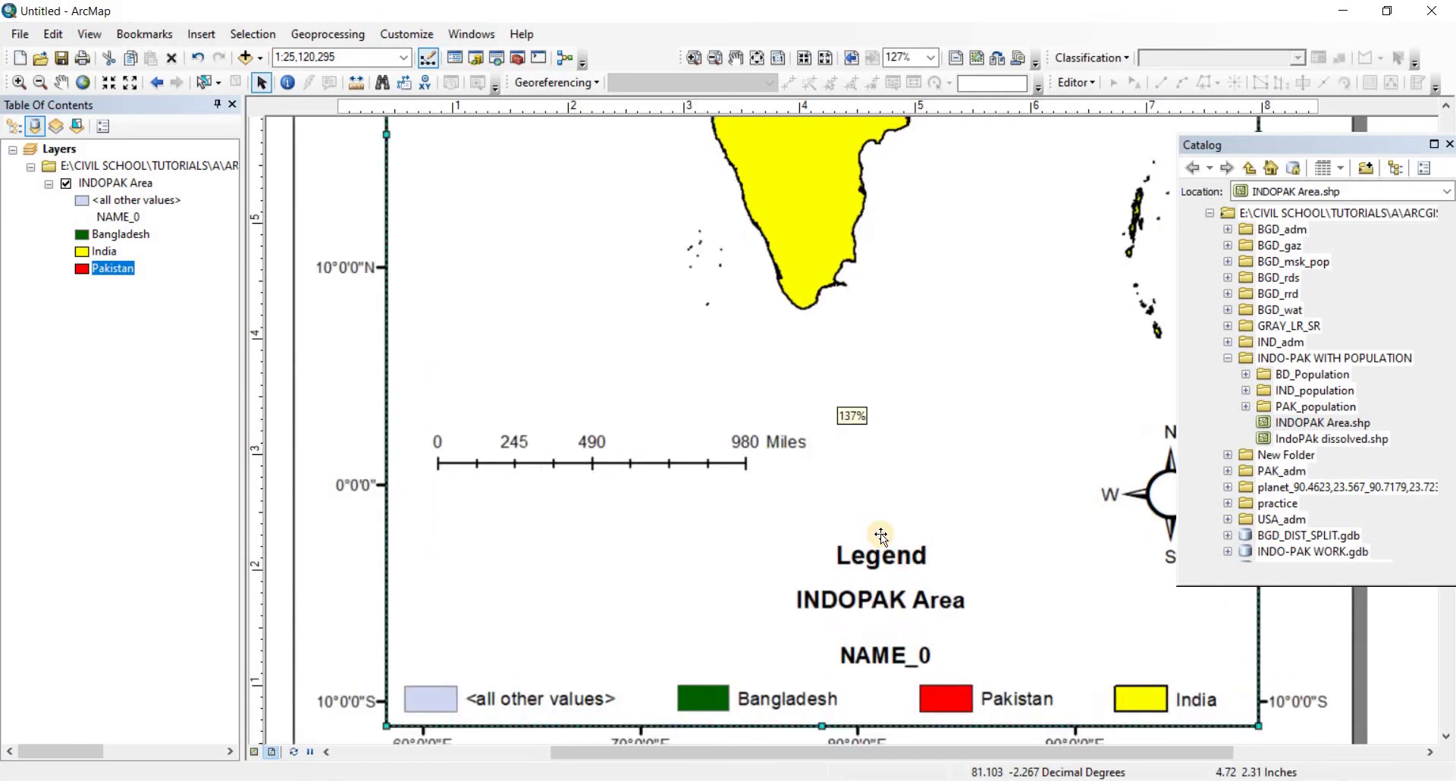
pyautogui.scroll(-2, 881, 534)
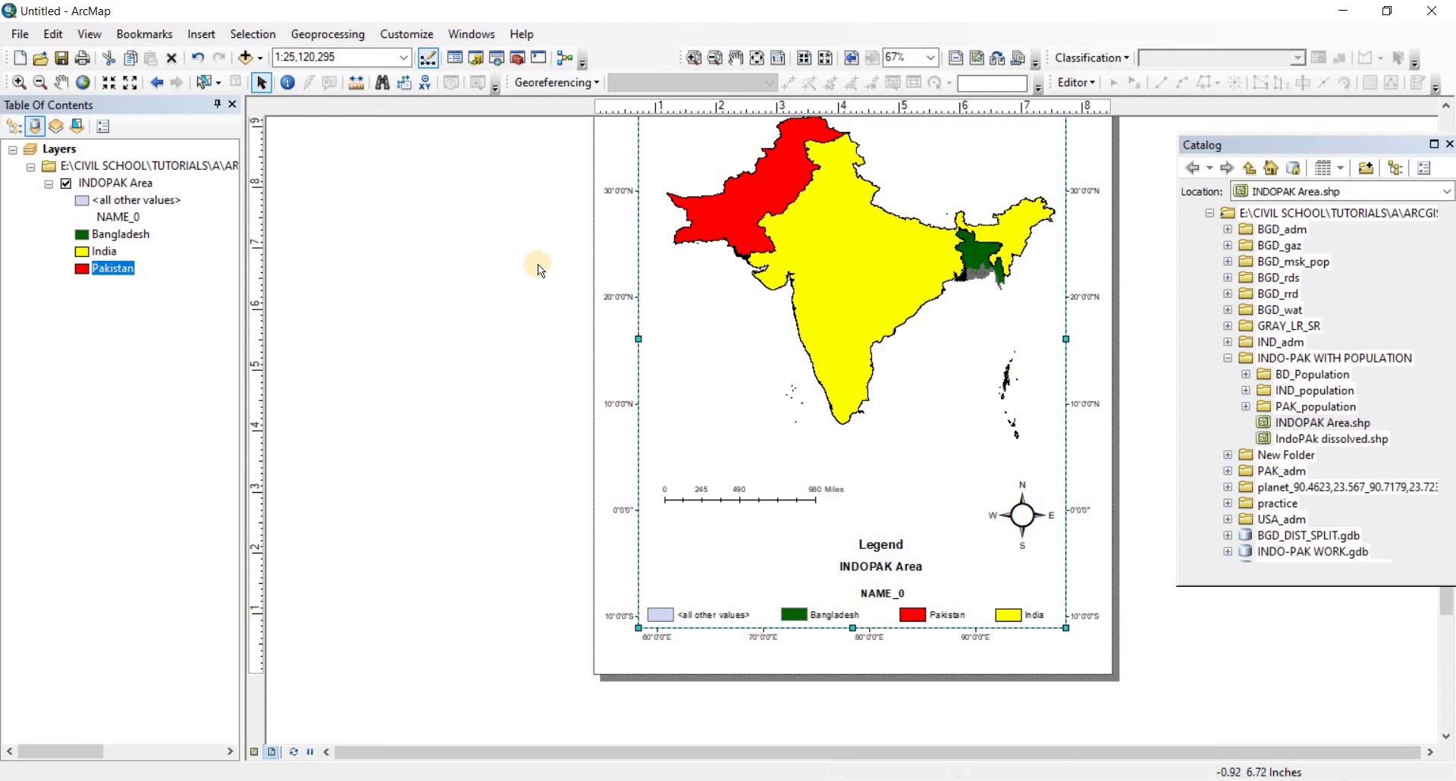
pyautogui.scroll(-1, 538, 264)
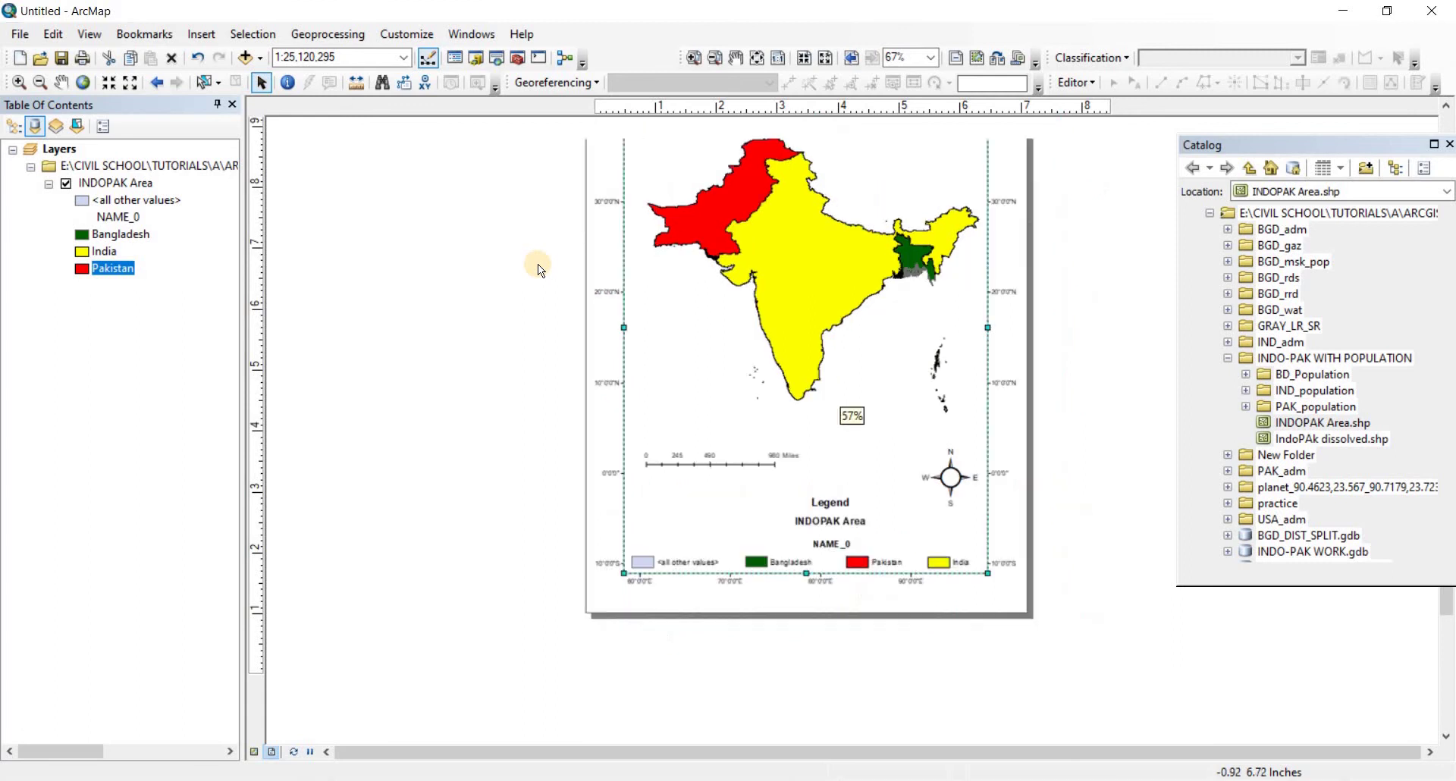
pyautogui.click(61, 83)
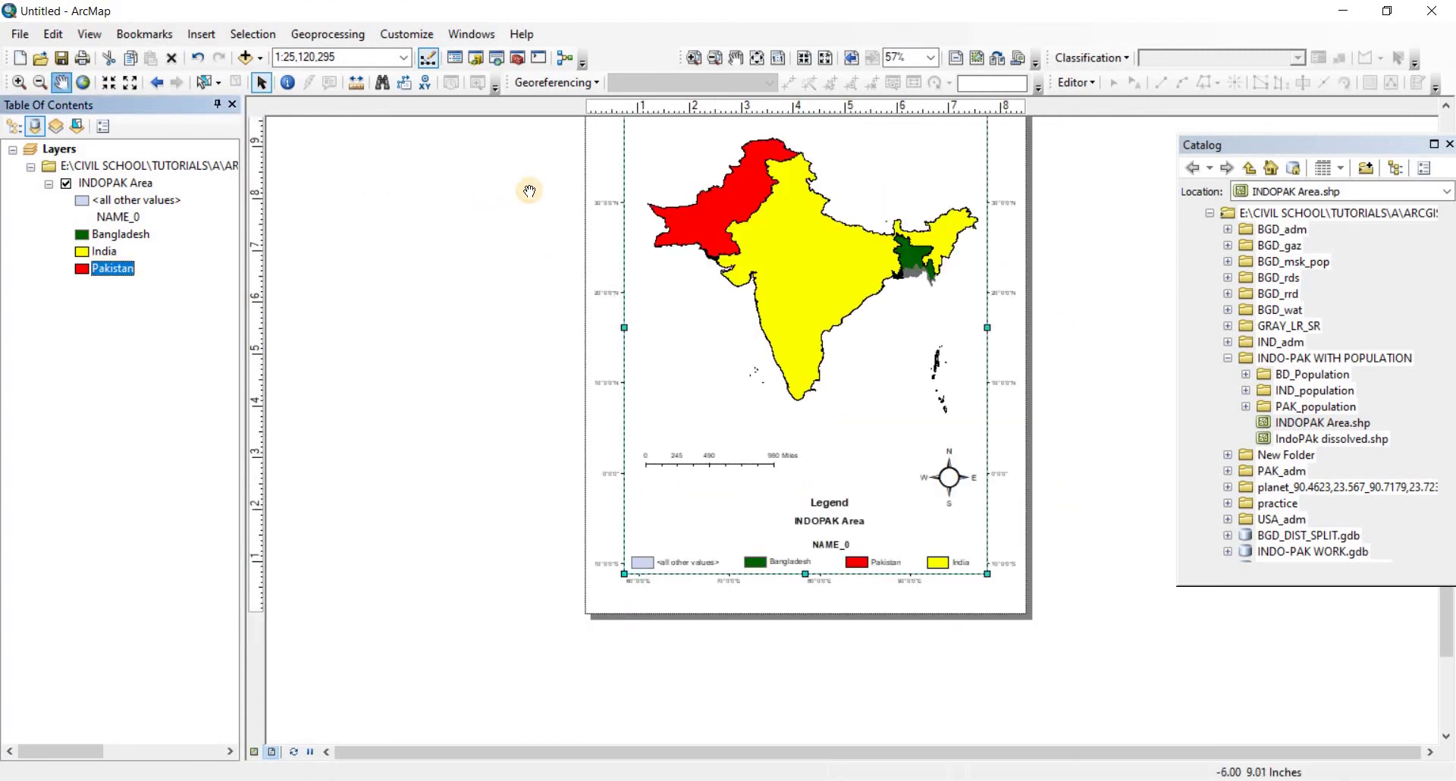
pyautogui.click(516, 250)
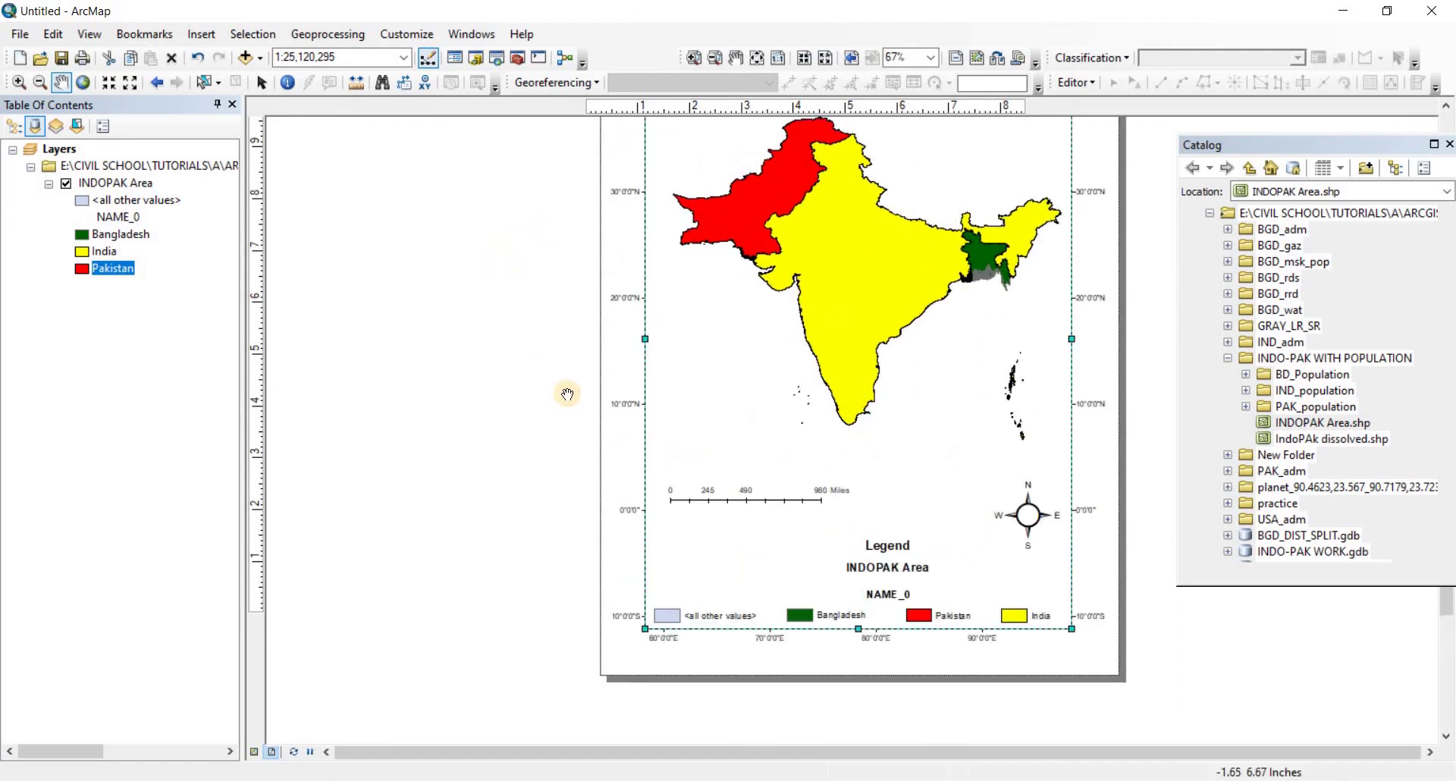
pyautogui.scroll(1, 571, 379)
pyautogui.moveTo(573, 364); pyautogui.dragTo(429, 319)
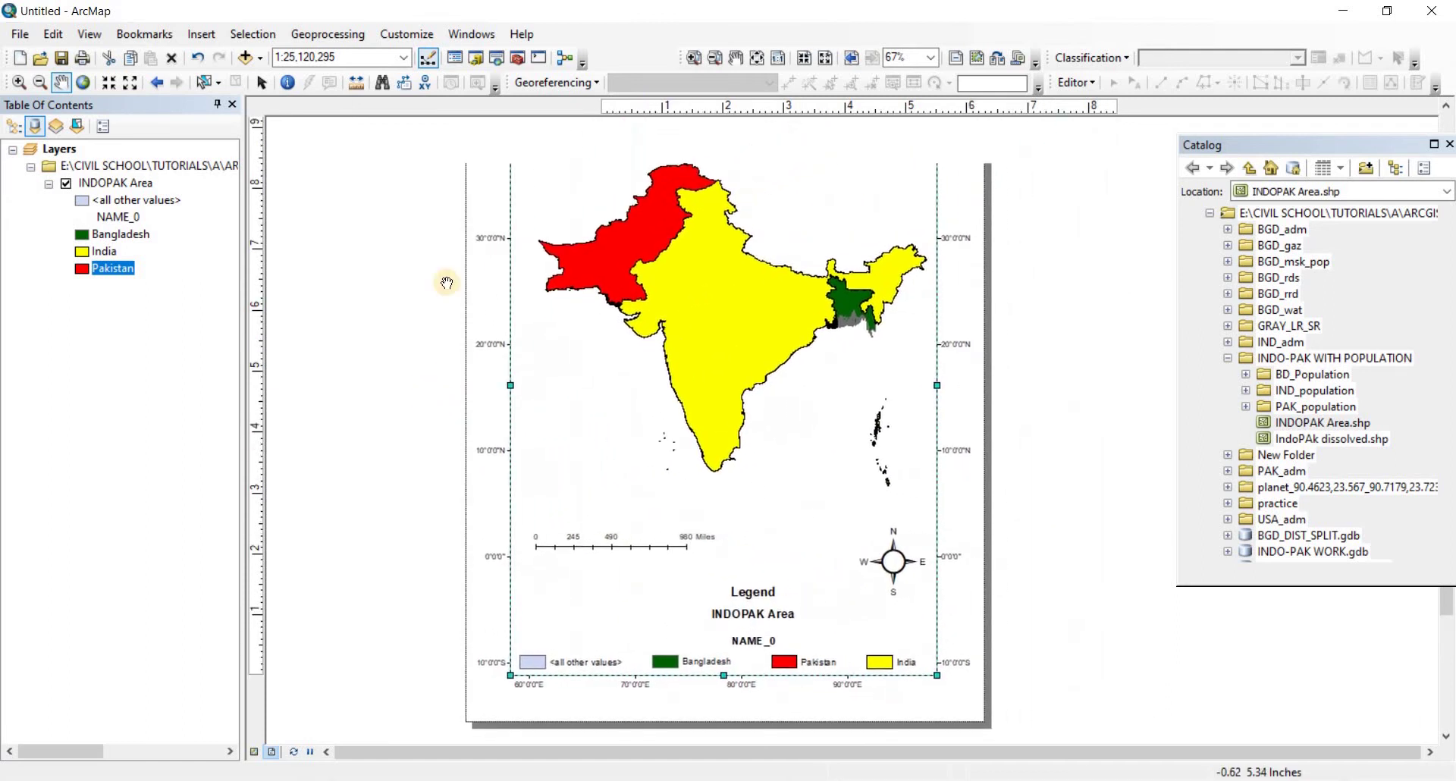
pyautogui.scroll(-1, 428, 319)
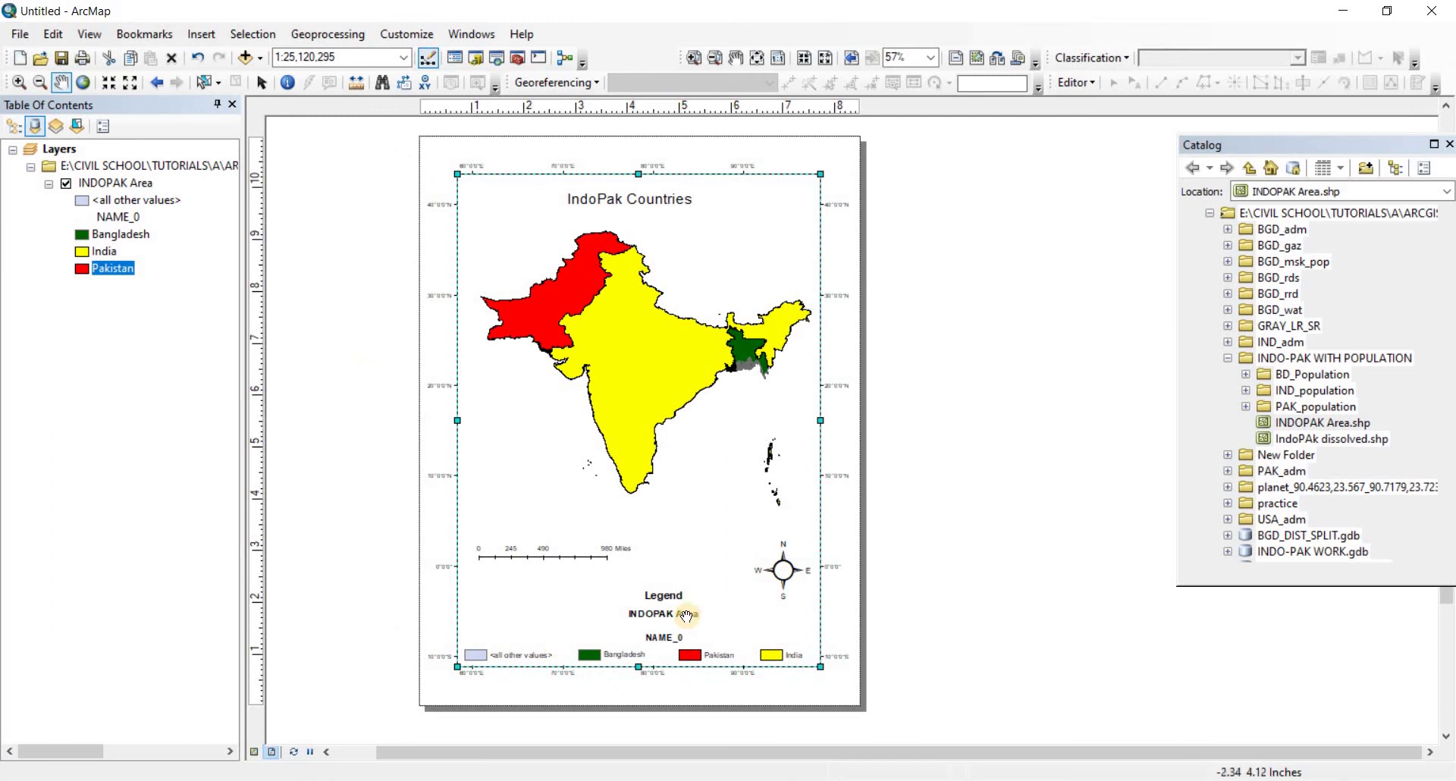
# Export the layout as a PDF named 'Legend edits'.
pyautogui.click(20, 35)
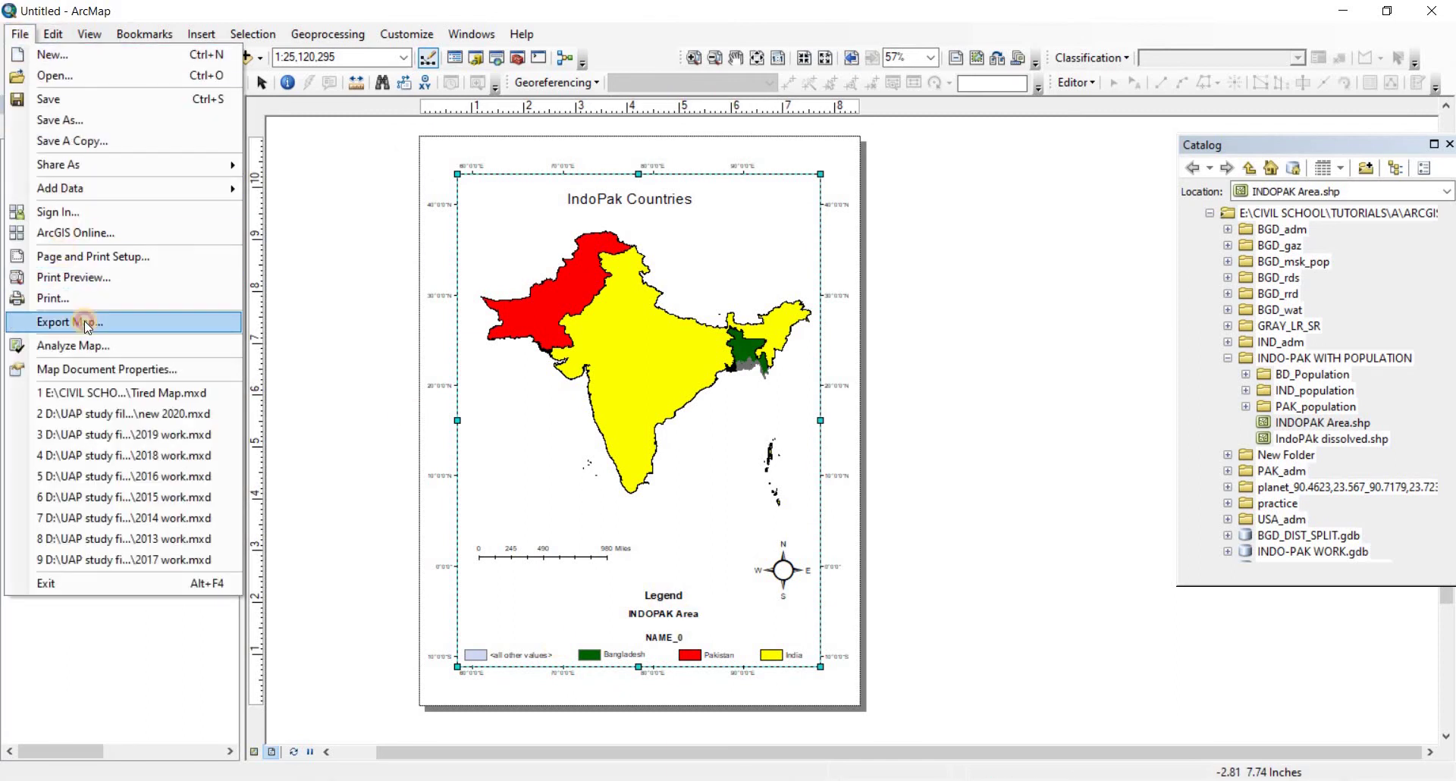
pyautogui.click(480, 311)
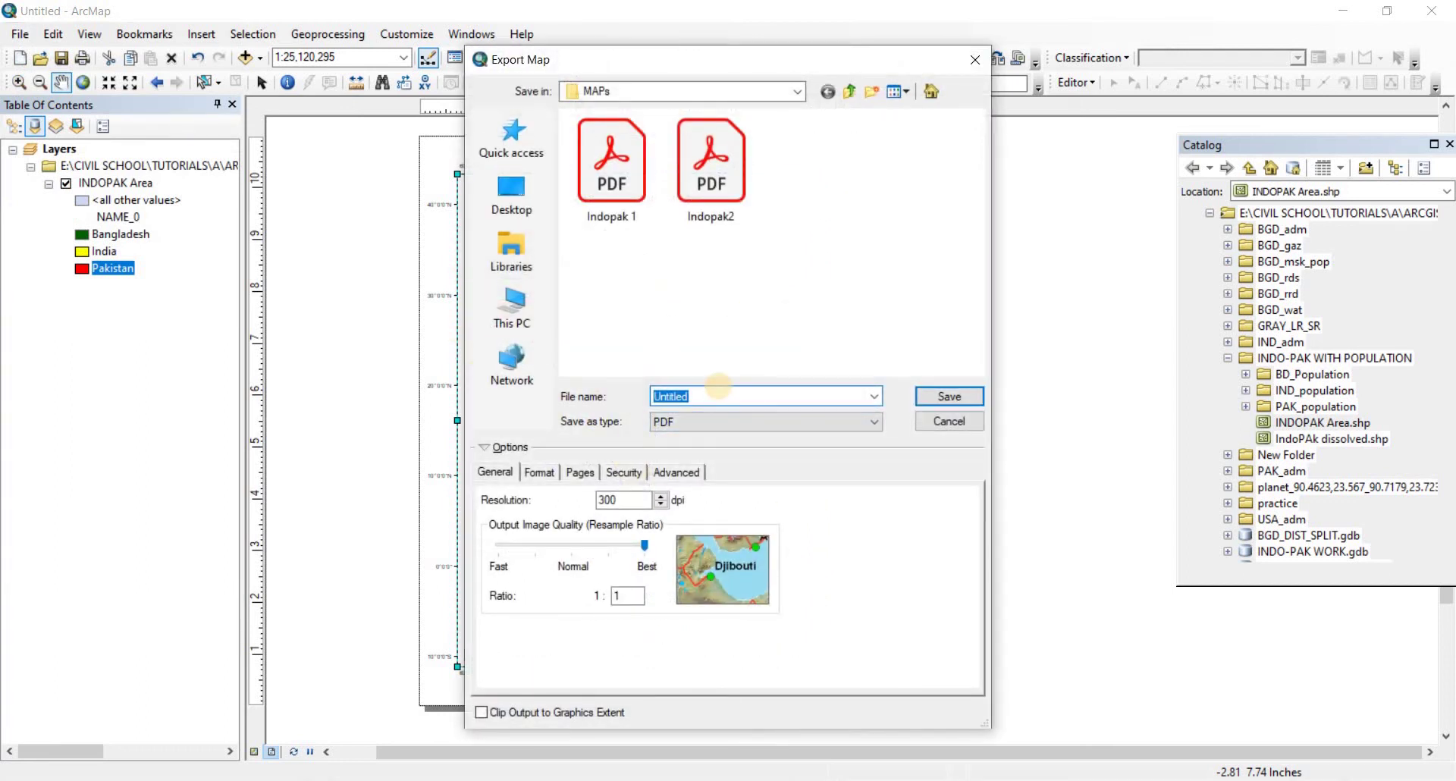
pyautogui.write('Legend edits')
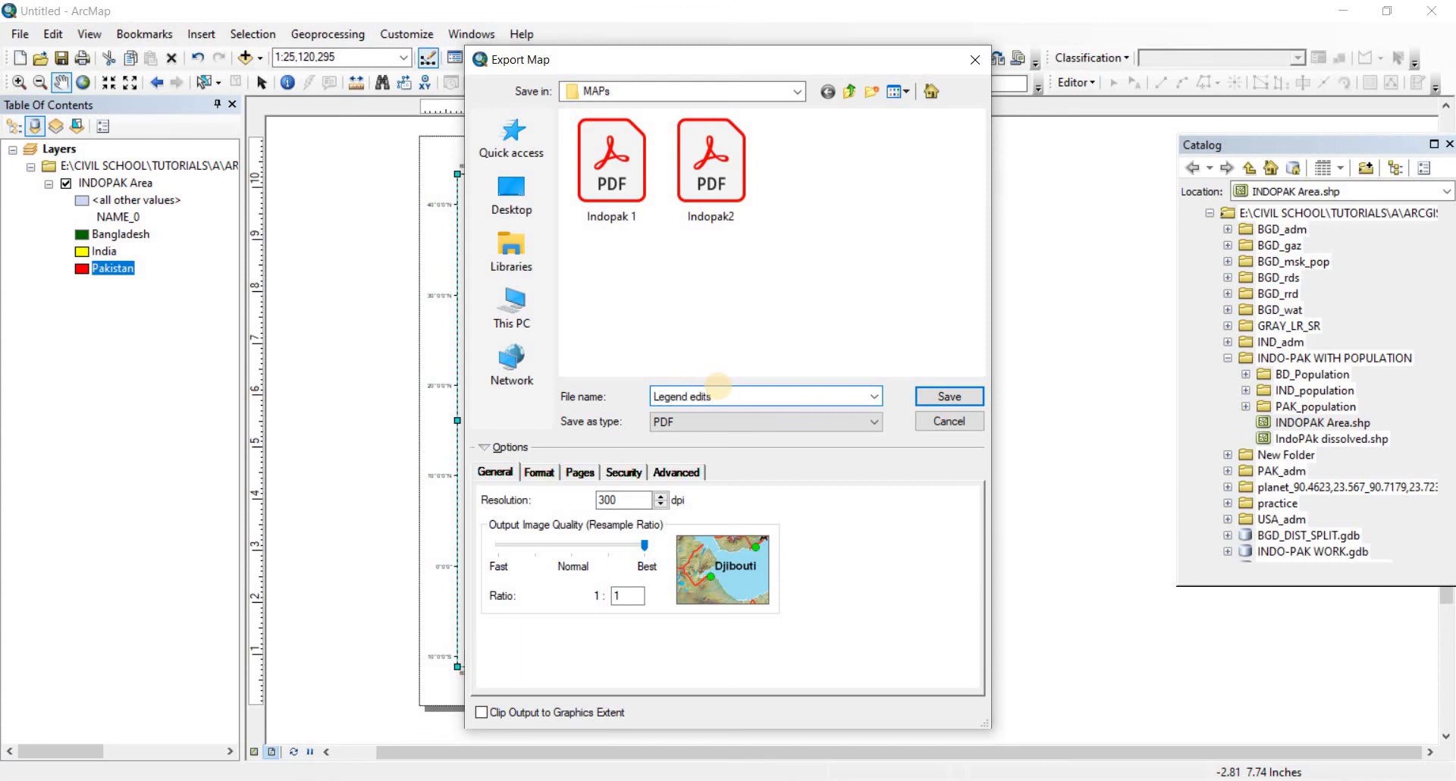
pyautogui.press('Return')
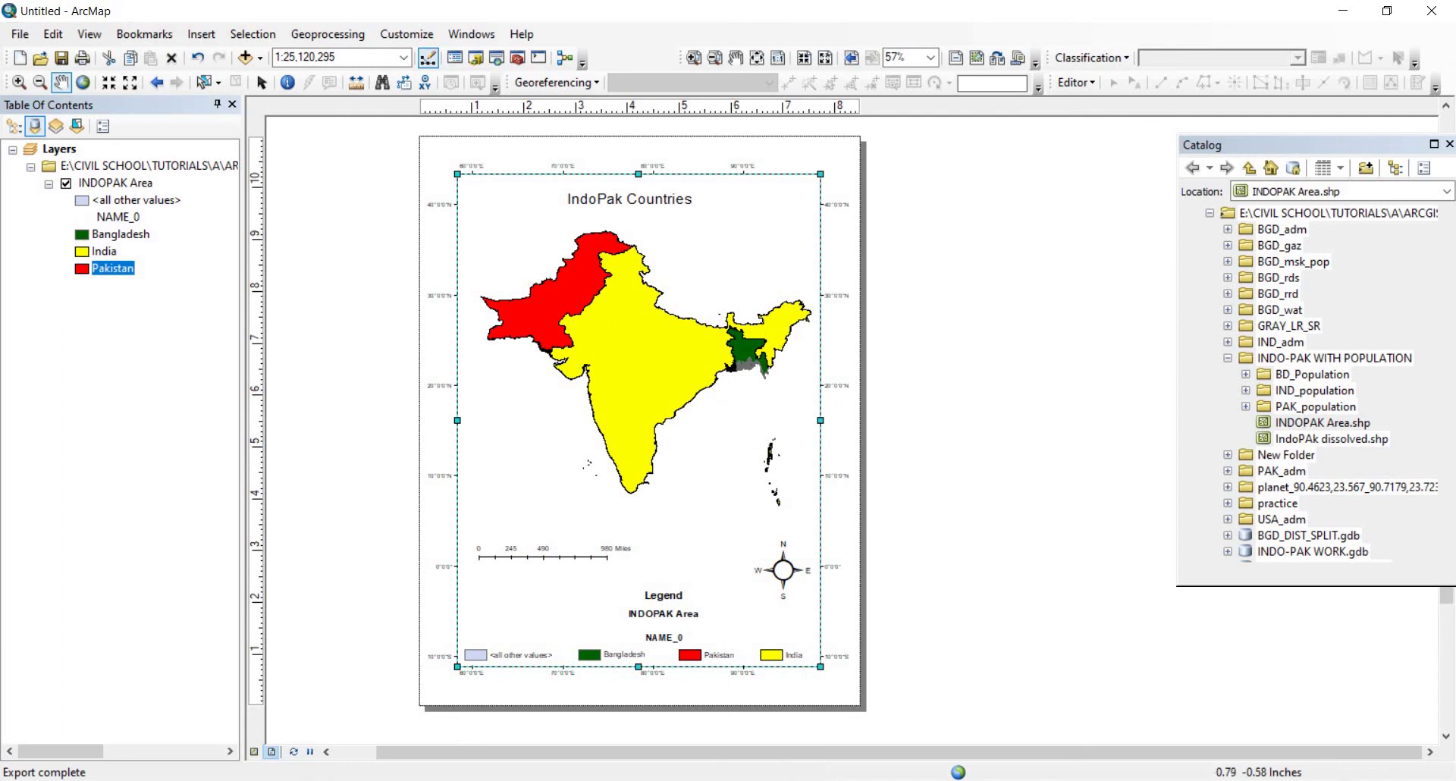
# Open the 'Legend edits' PDF from the MAPs folder in Acrobat Reader.
pyautogui.click(466, 778)
pyautogui.click(581, 709)
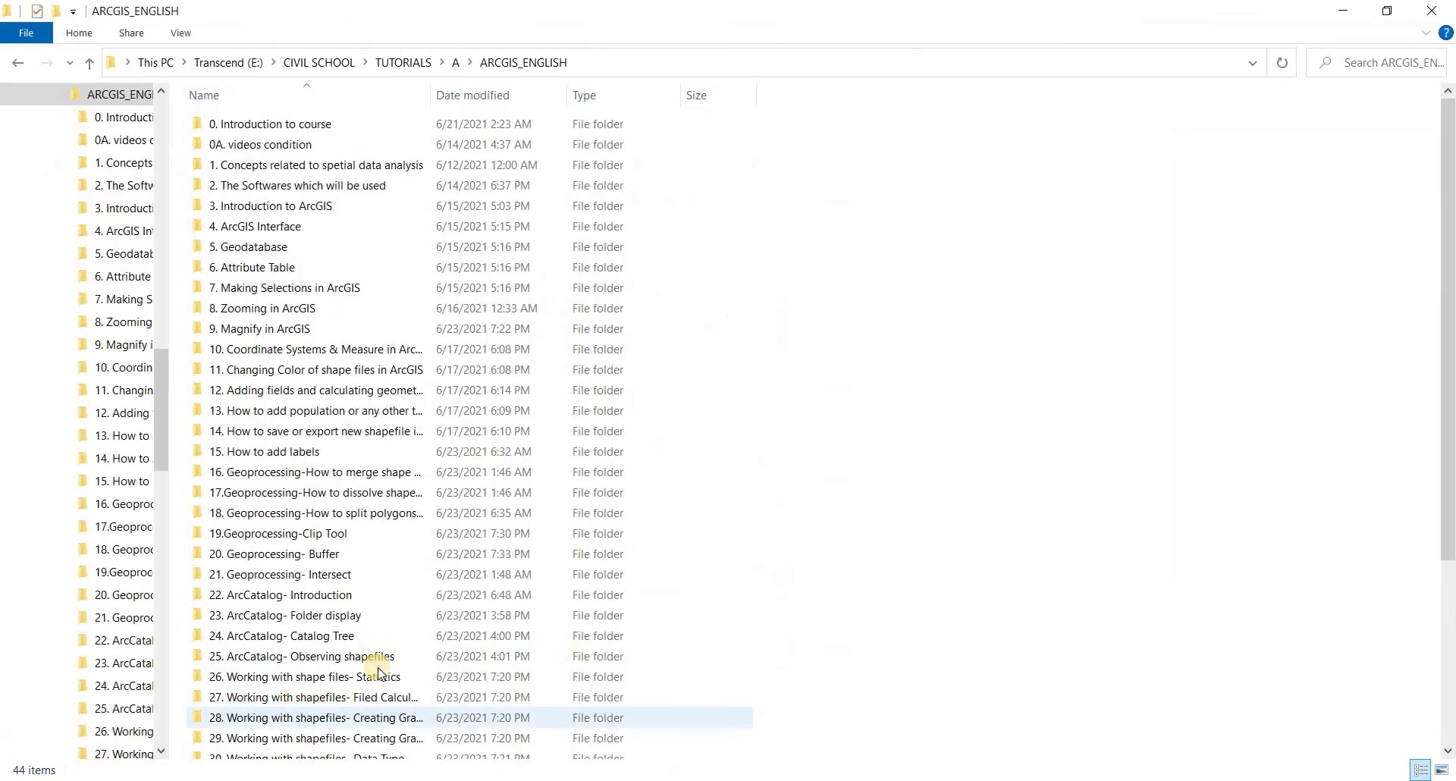
pyautogui.scroll(-4, 250, 705)
pyautogui.doubleClick(241, 694)
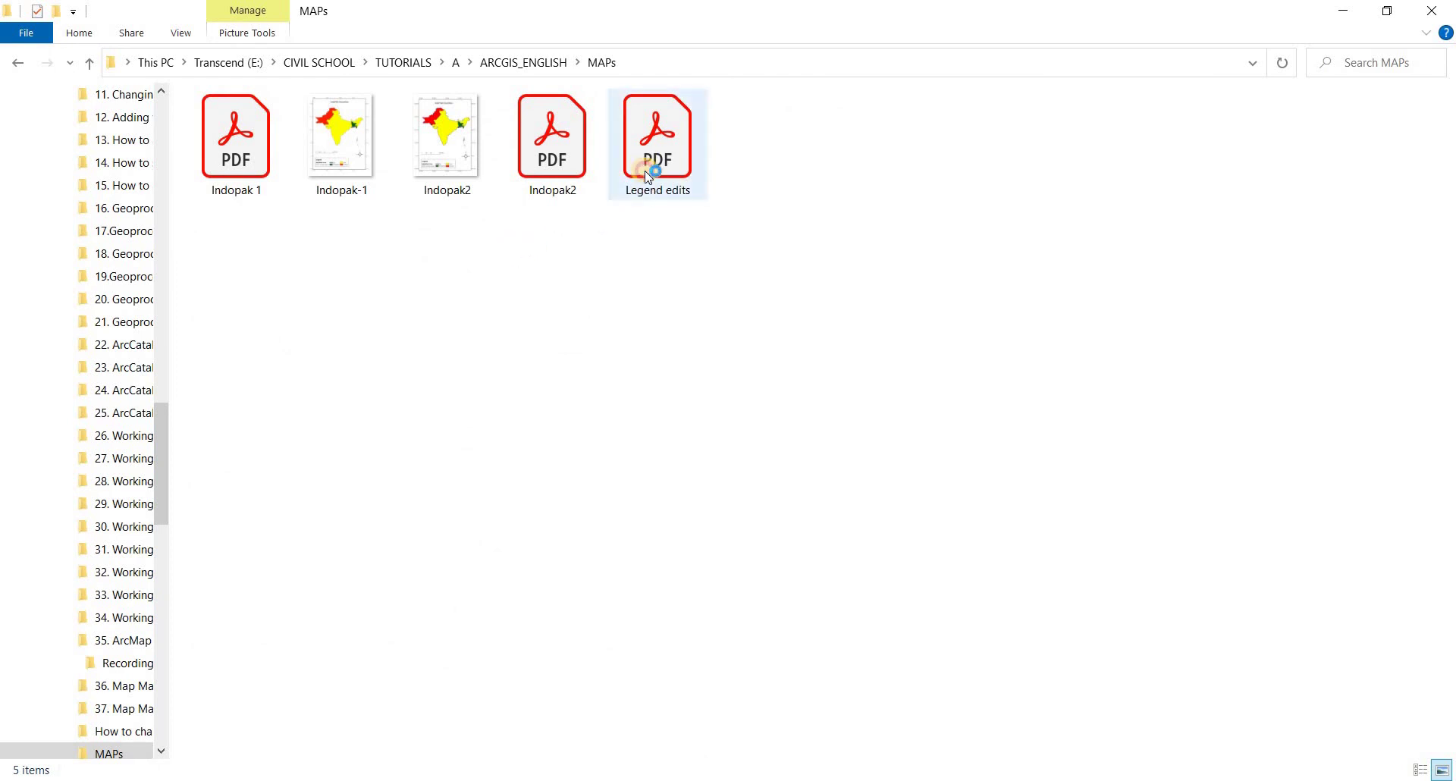
pyautogui.click(645, 170)
pyautogui.press('Return')
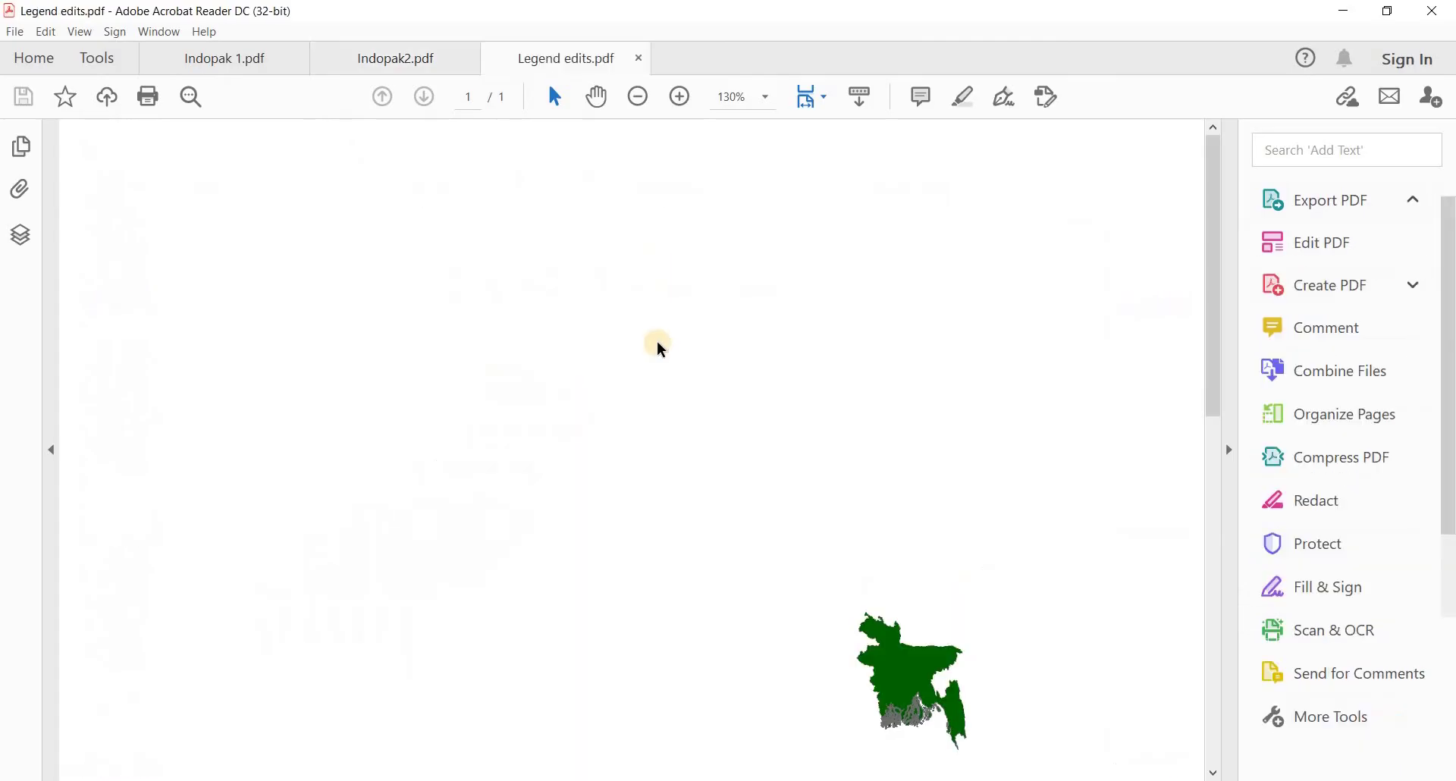
pyautogui.scroll(-3, 667, 345)
pyautogui.scroll(-4, 668, 345)
pyautogui.scroll(-3, 660, 372)
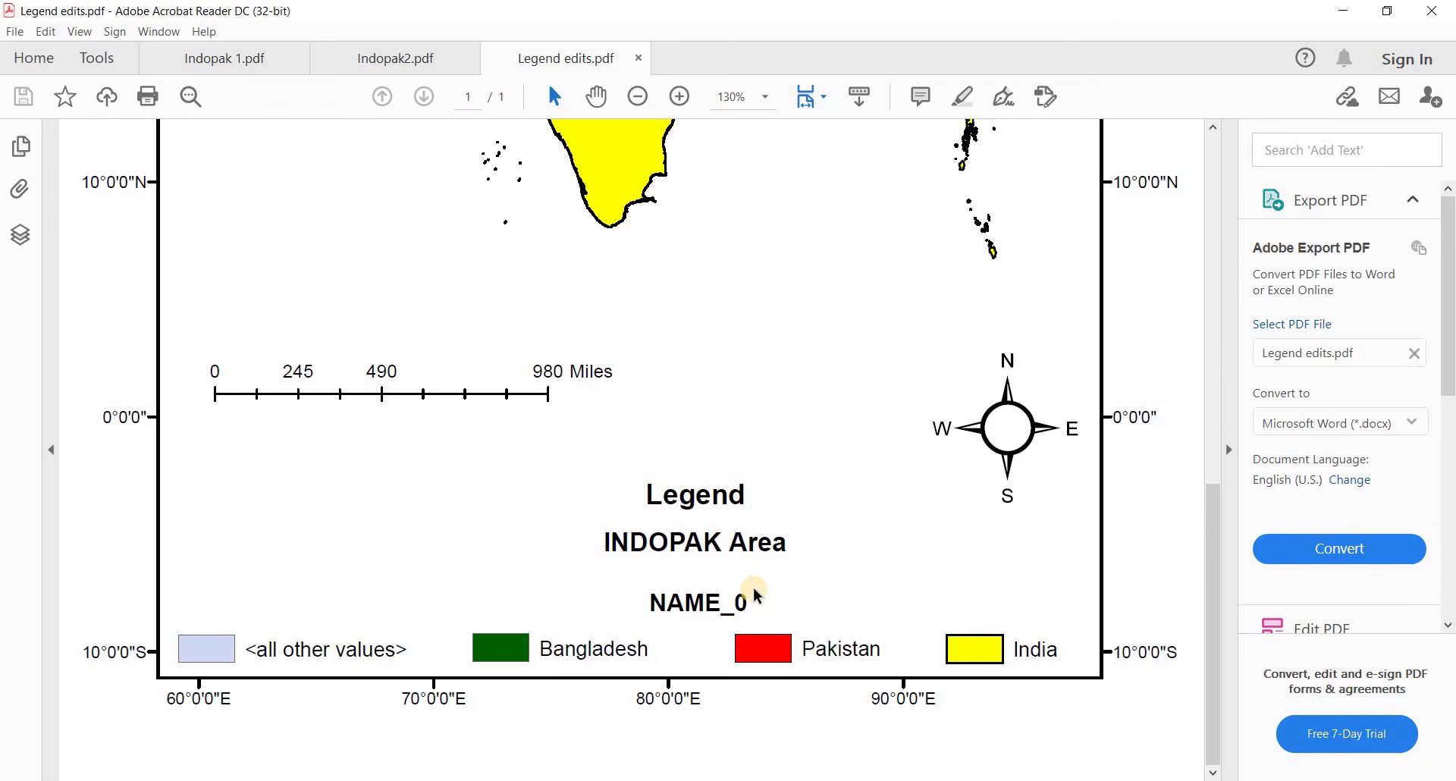
pyautogui.scroll(4, 754, 592)
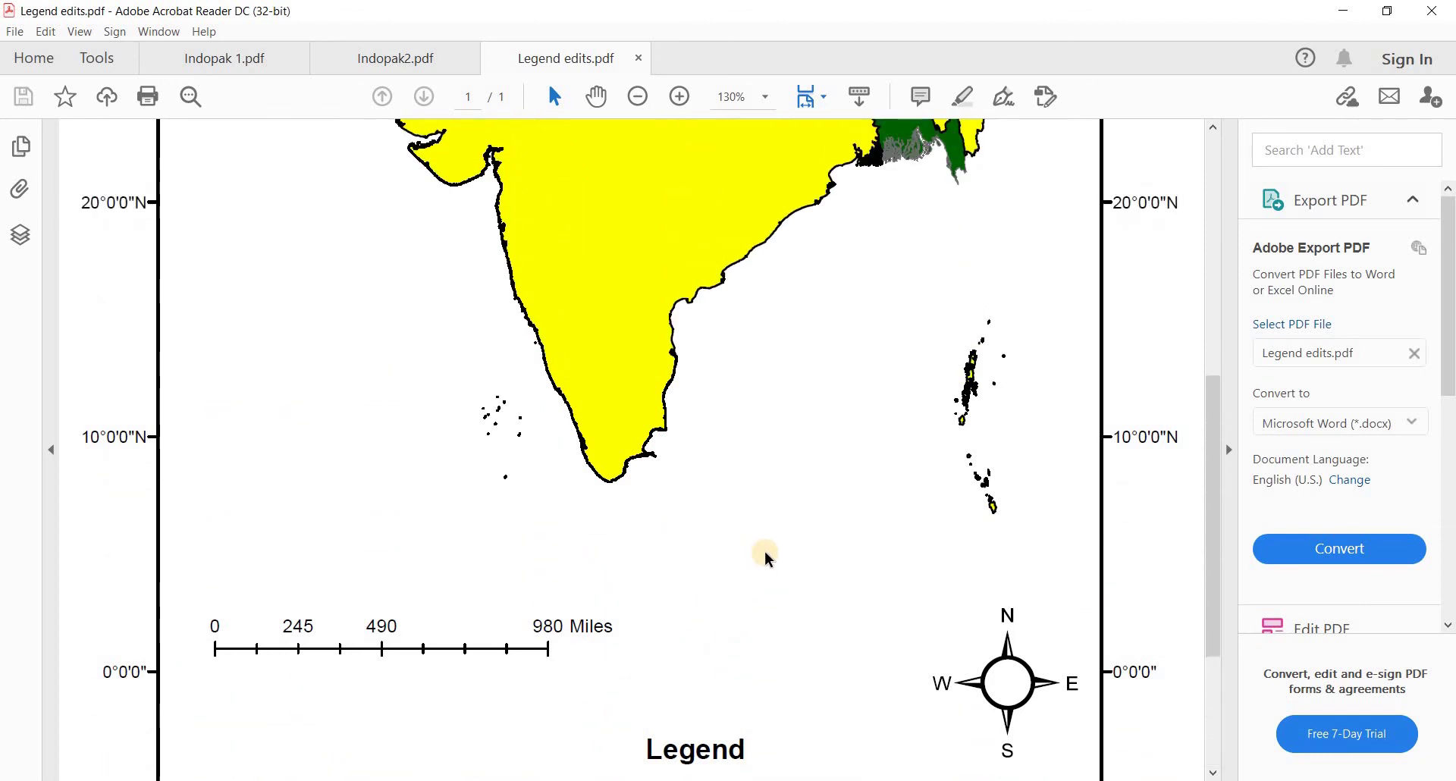